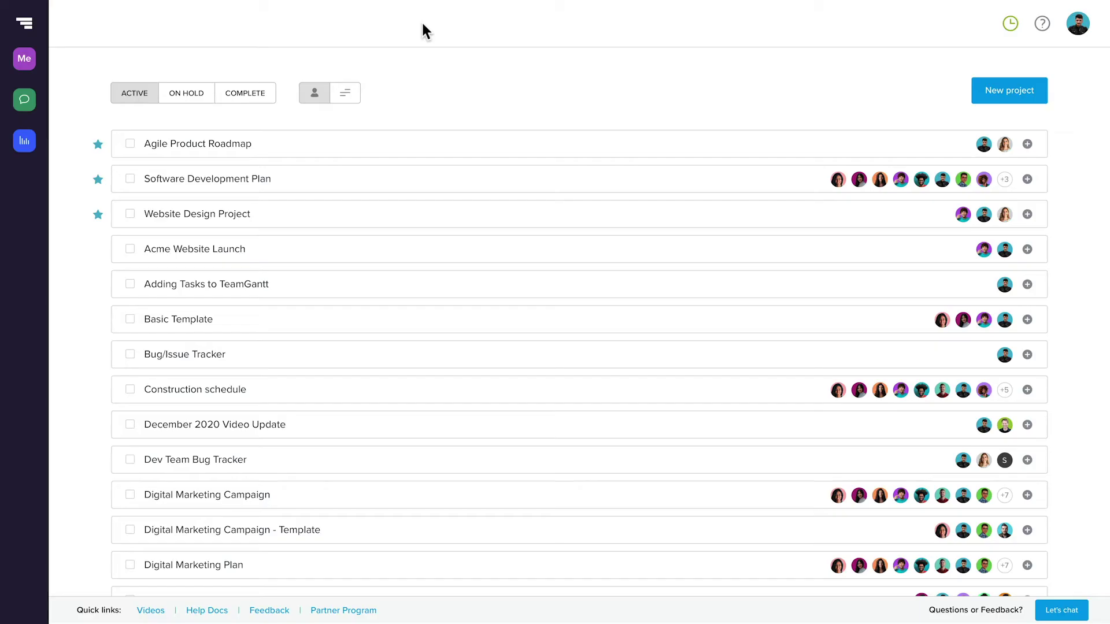
# Slide out the Me panel listing Portfolio, My Tasks, custom boards and active projects
pyautogui.moveTo(29, 34)
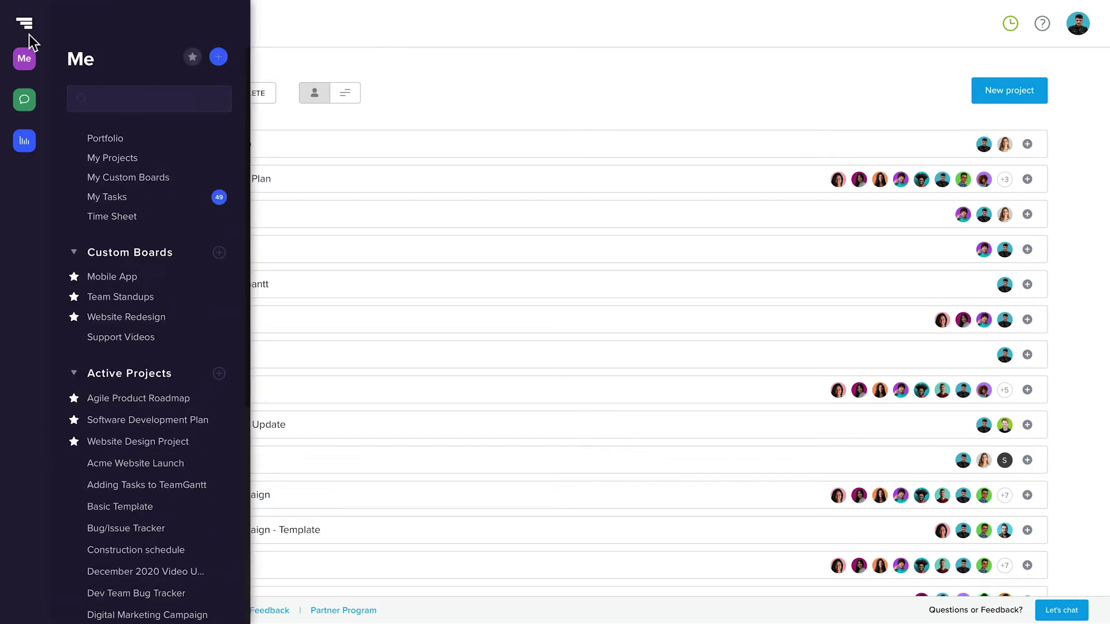
# In the Portfolio, expand Support Video and drag Acme Website Launch into that folder
pyautogui.click(109, 138)
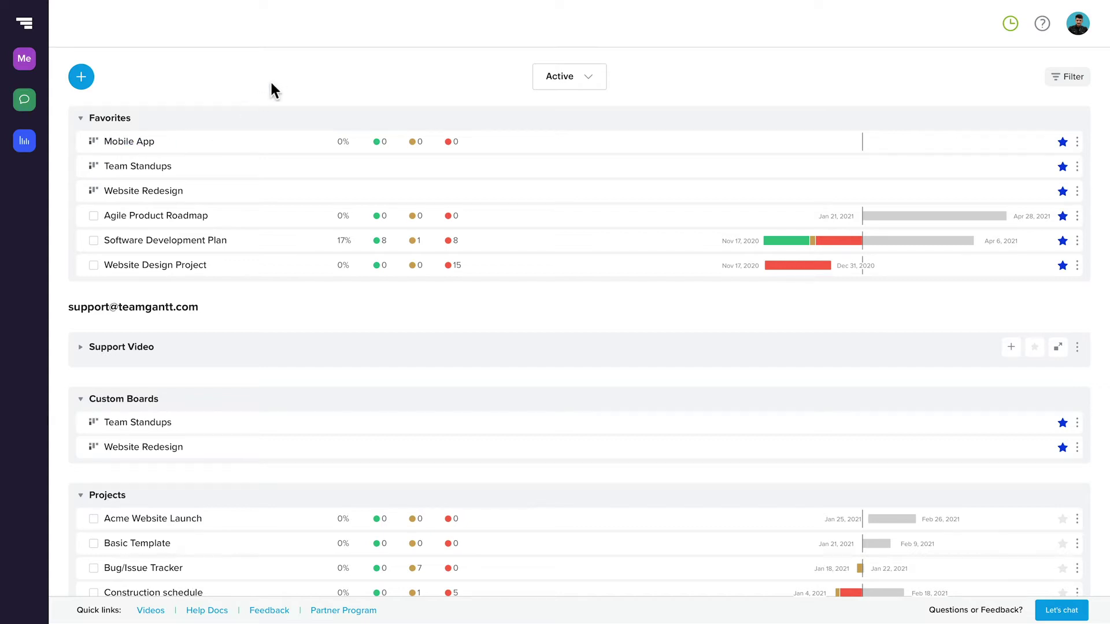
pyautogui.scroll(-2, 317, 312)
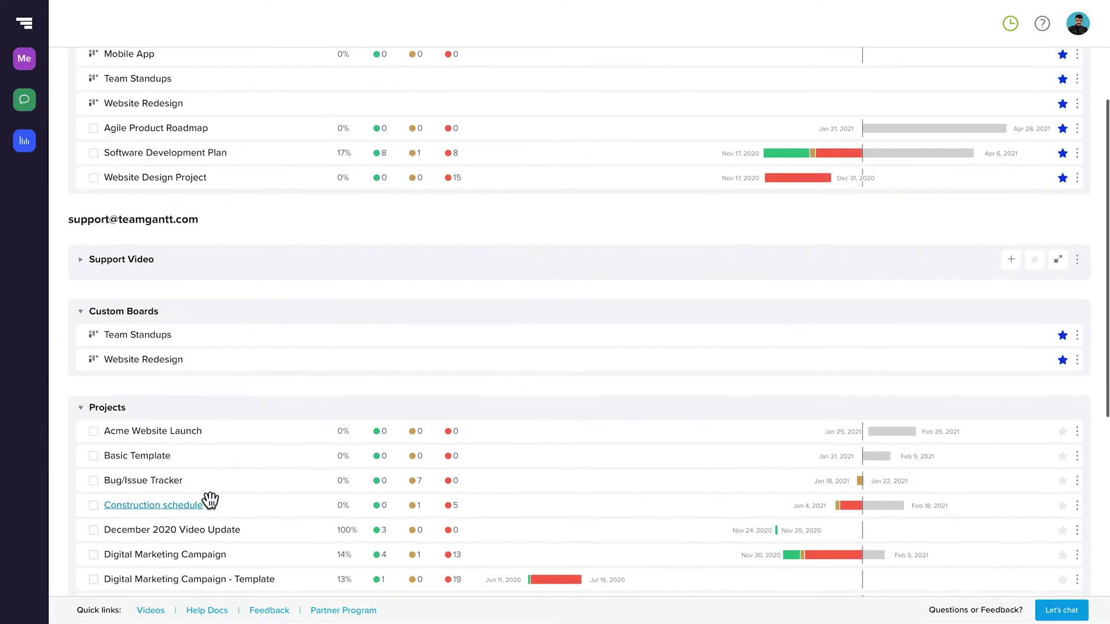
pyautogui.scroll(2, 238, 335)
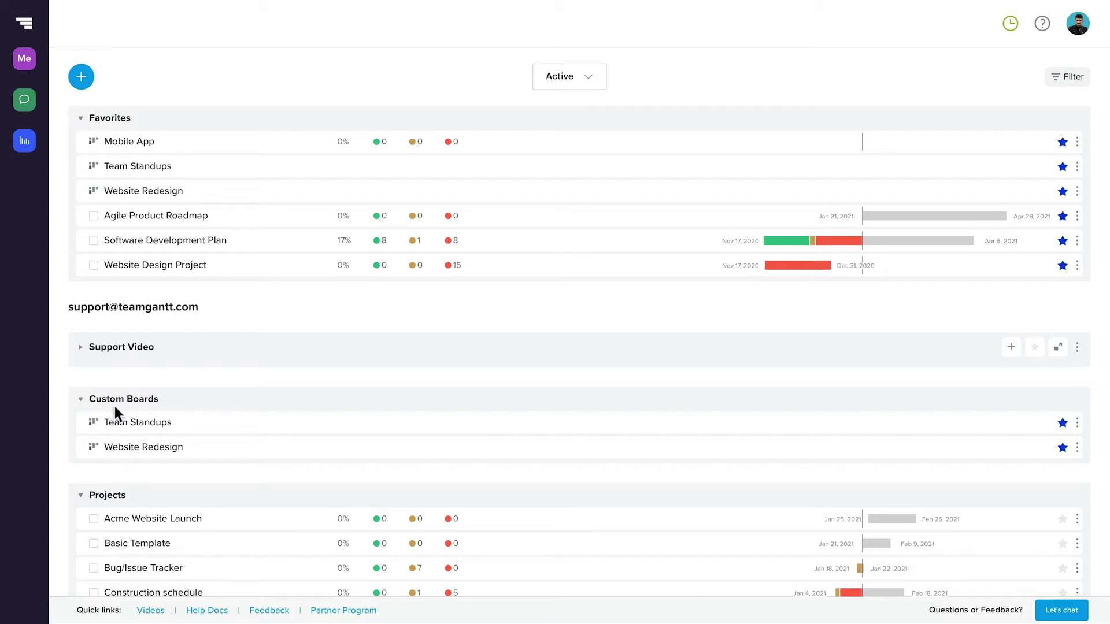
pyautogui.click(84, 348)
pyautogui.scroll(-2, 212, 379)
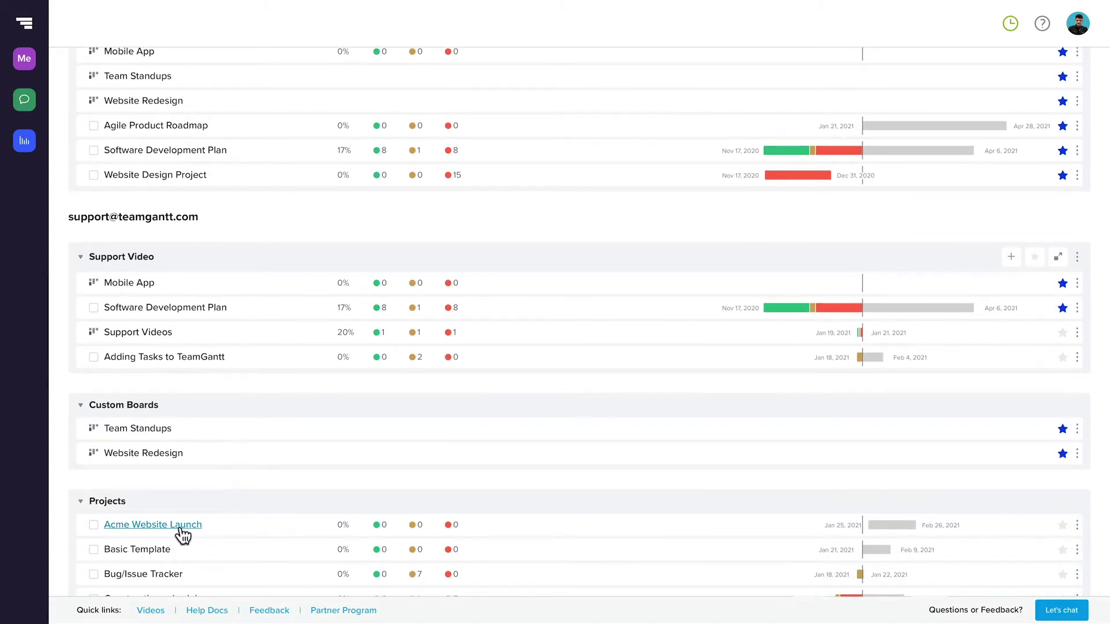
pyautogui.moveTo(185, 530); pyautogui.dragTo(193, 370)
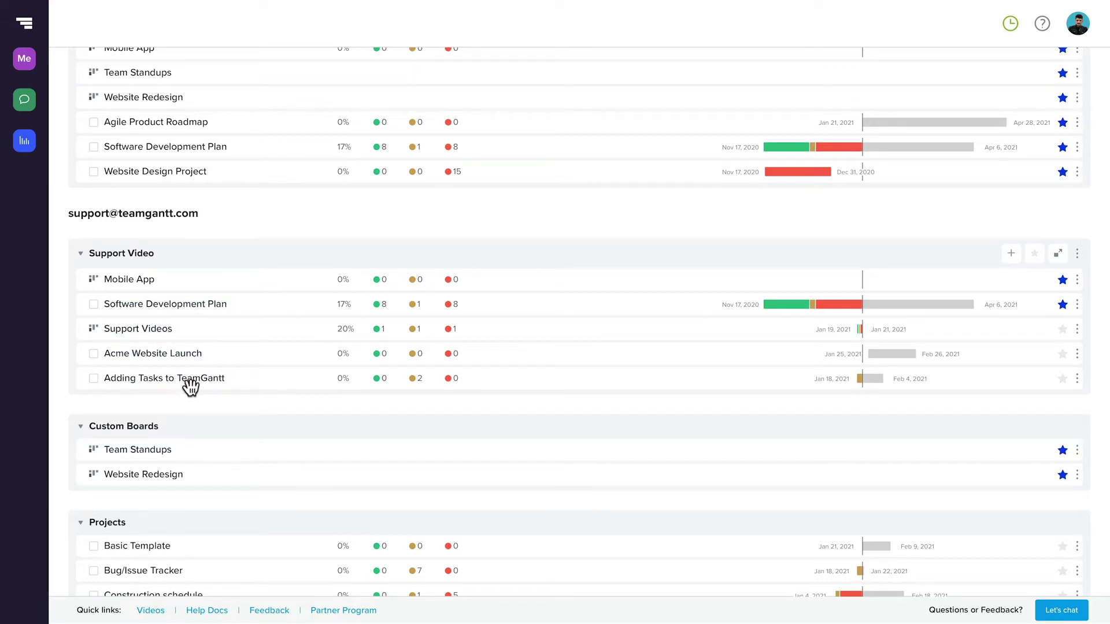
pyautogui.scroll(3, 190, 387)
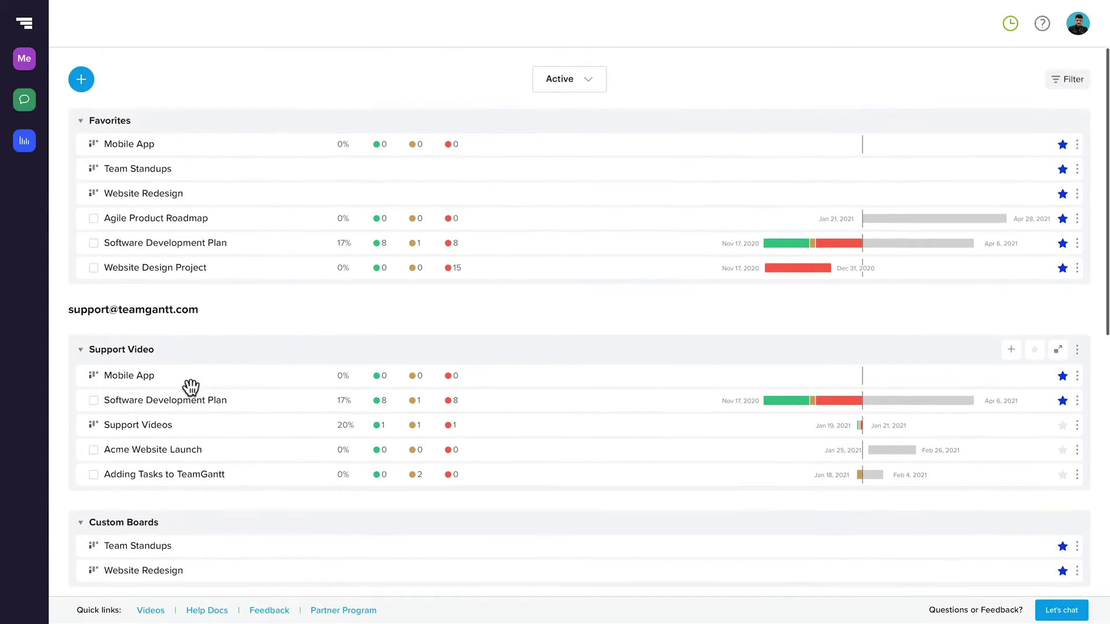
pyautogui.click(82, 81)
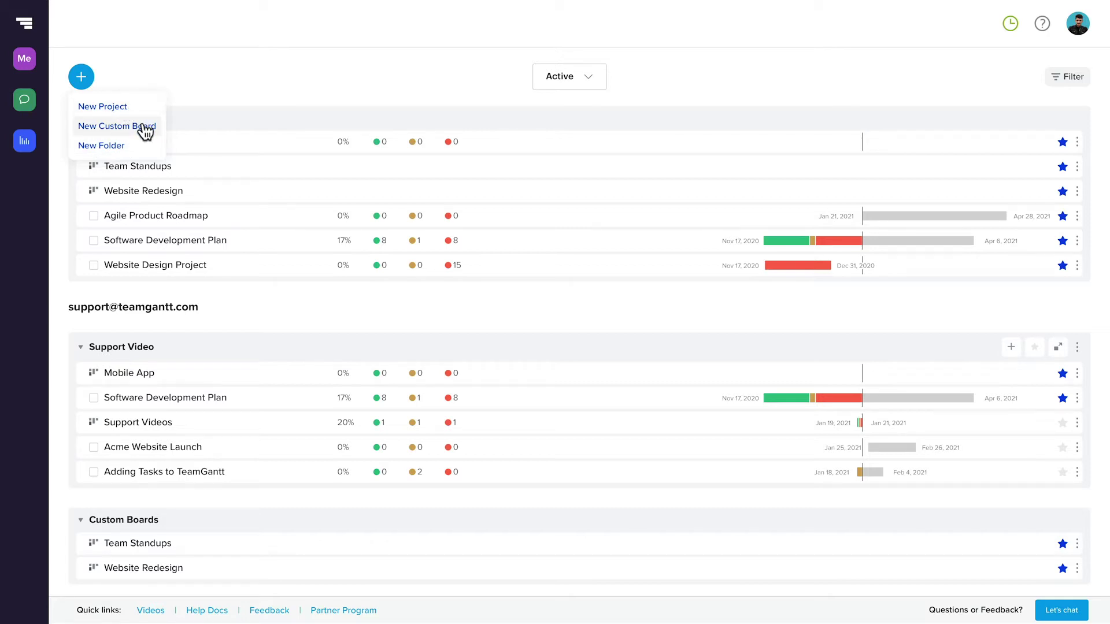
pyautogui.click(227, 82)
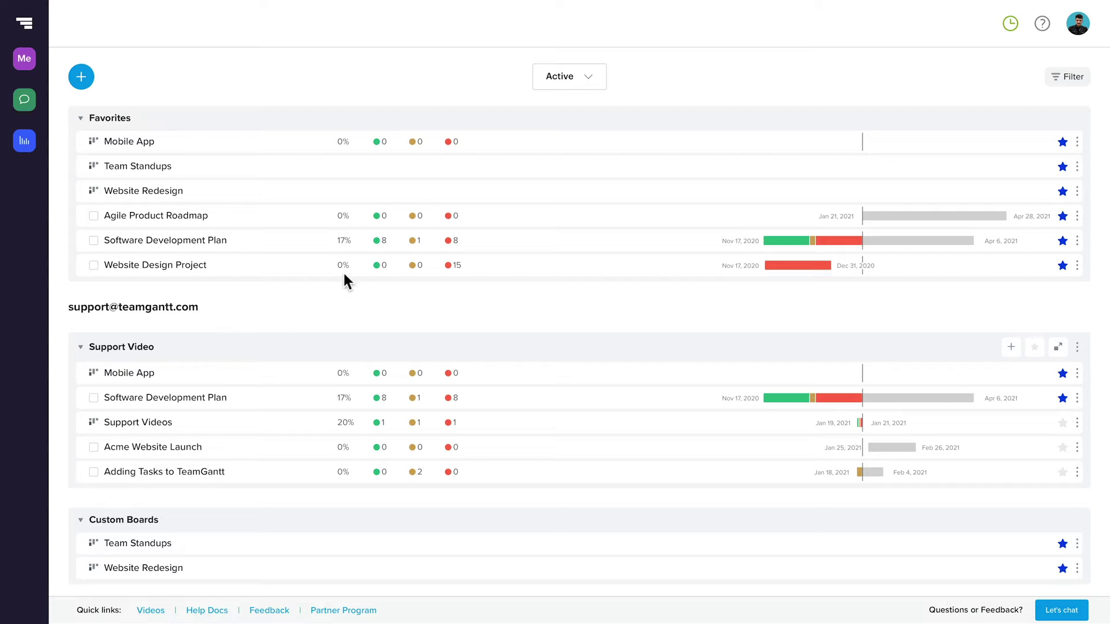
pyautogui.moveTo(381, 246)
pyautogui.click(1062, 449)
pyautogui.click(592, 91)
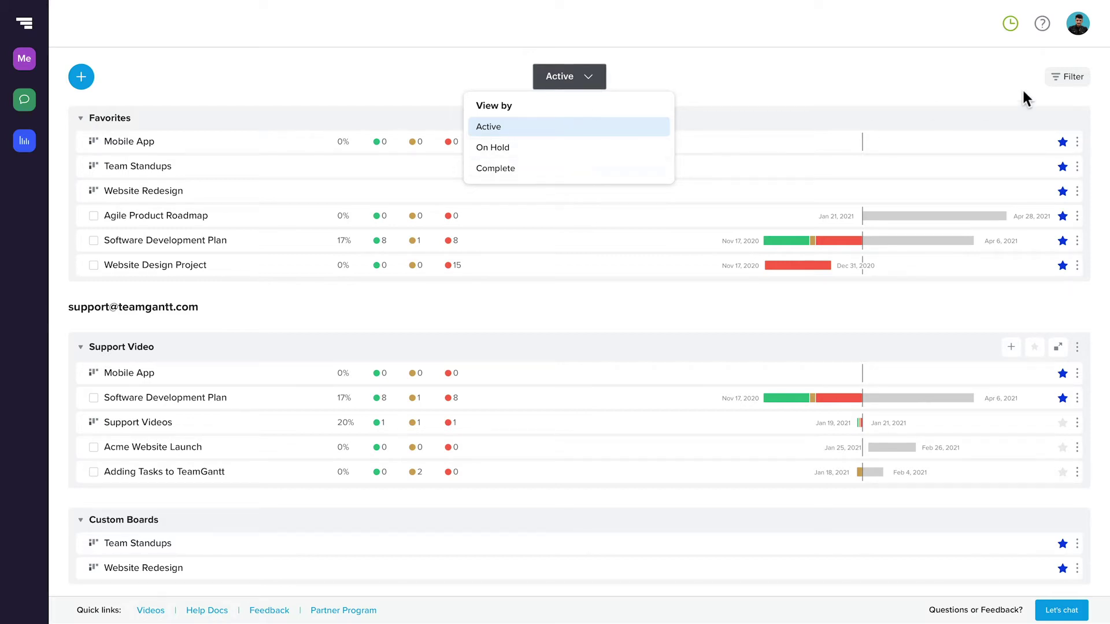
# Collapse the Support Video, Custom Boards and Favorites folders so only Projects stays expanded
pyautogui.click(1079, 80)
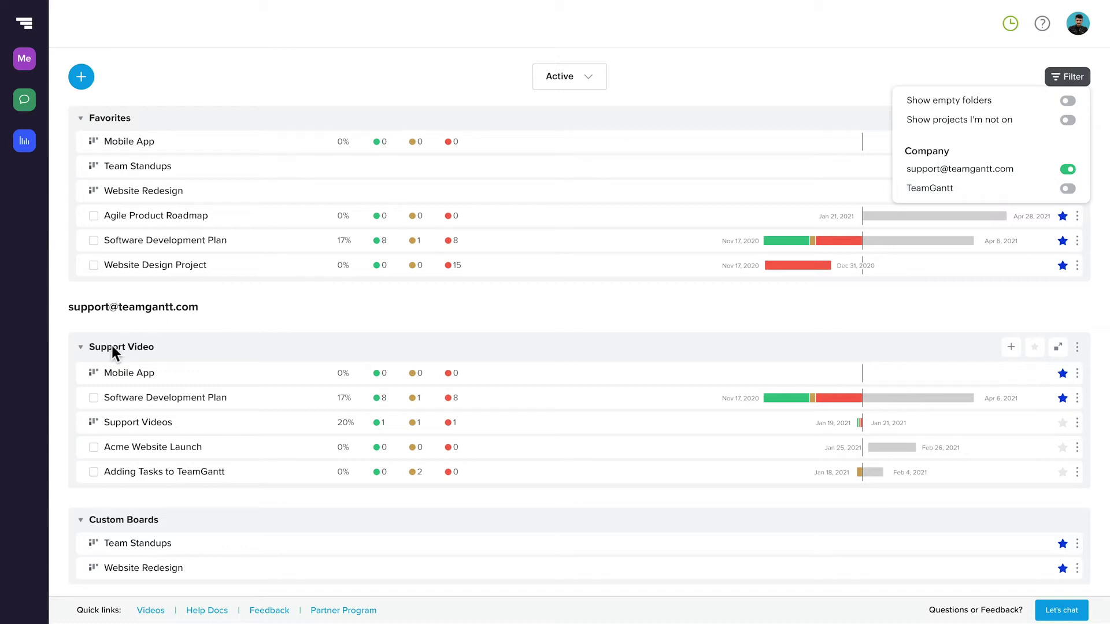
pyautogui.click(81, 347)
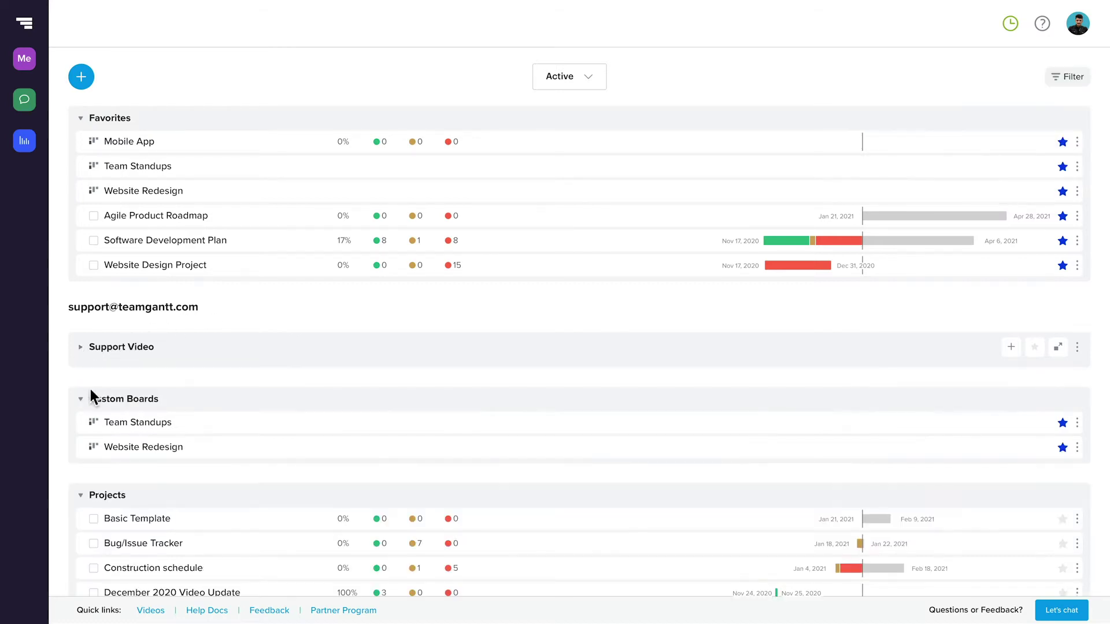
pyautogui.click(81, 400)
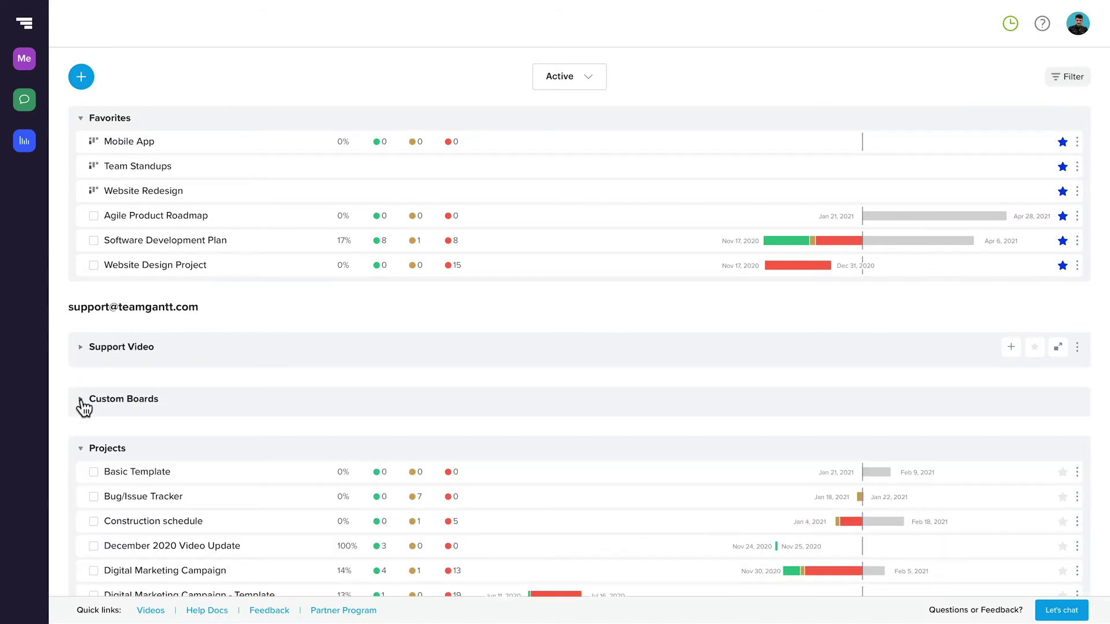
pyautogui.click(81, 119)
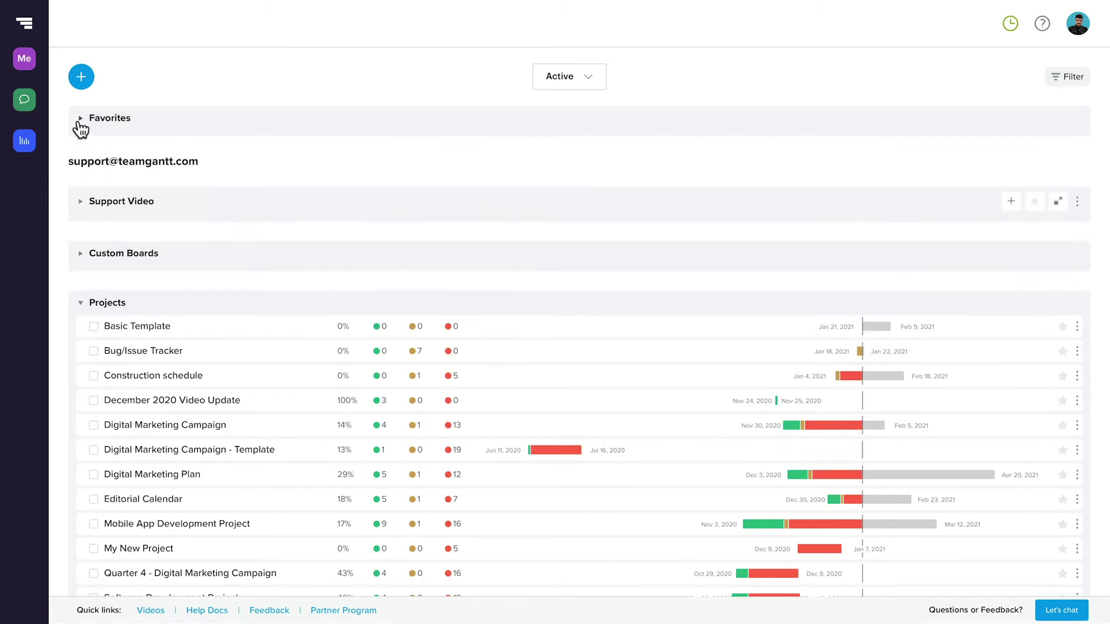
pyautogui.scroll(-2, 214, 360)
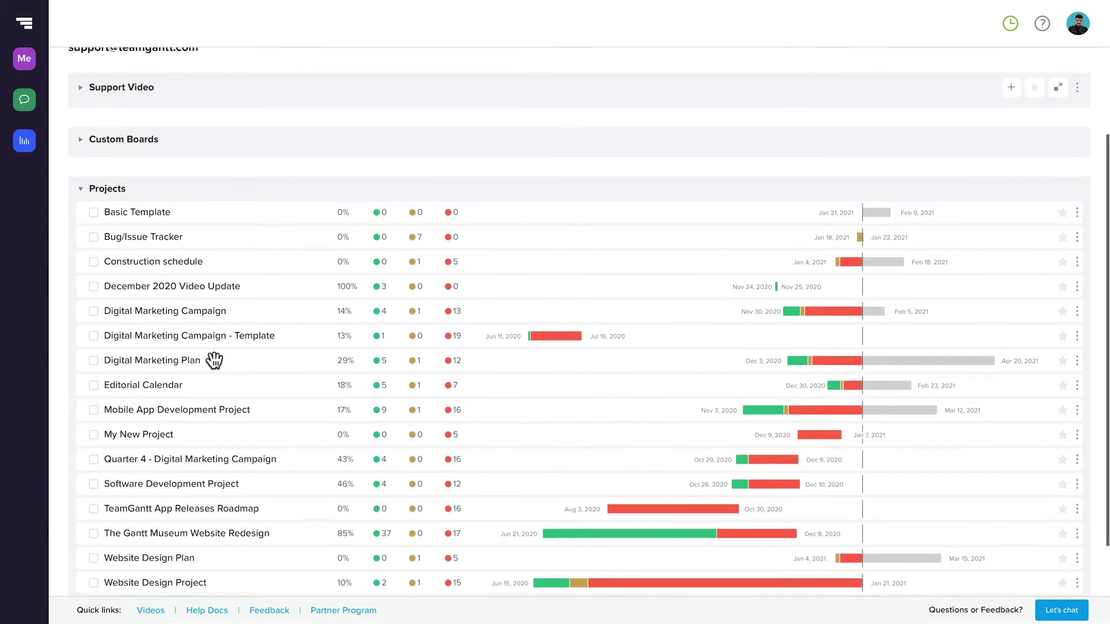
pyautogui.scroll(2, 214, 360)
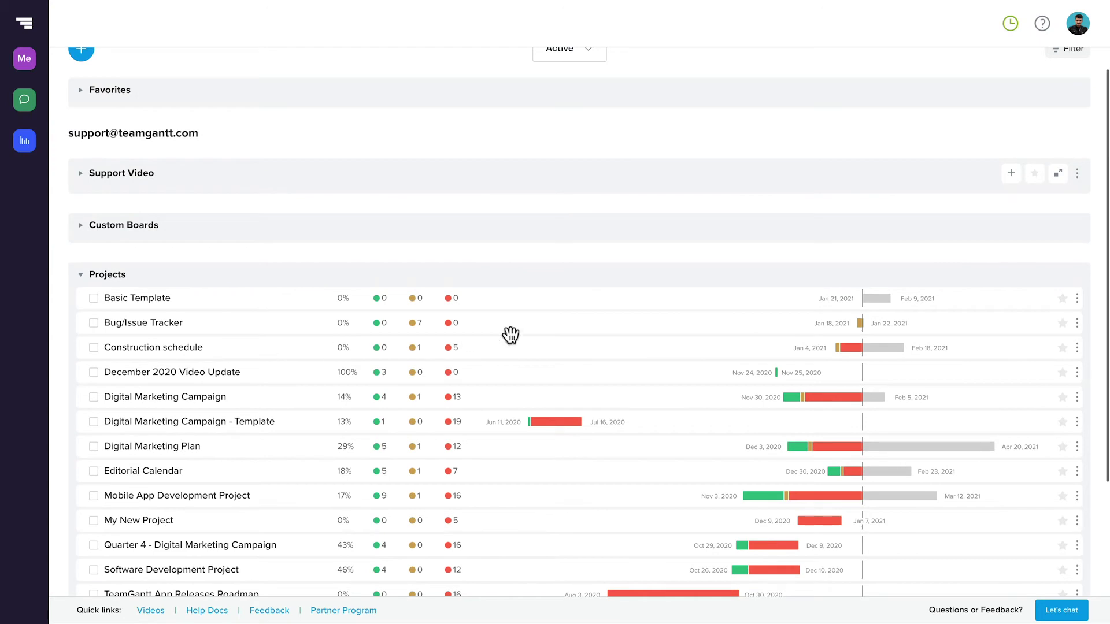
pyautogui.click(1077, 175)
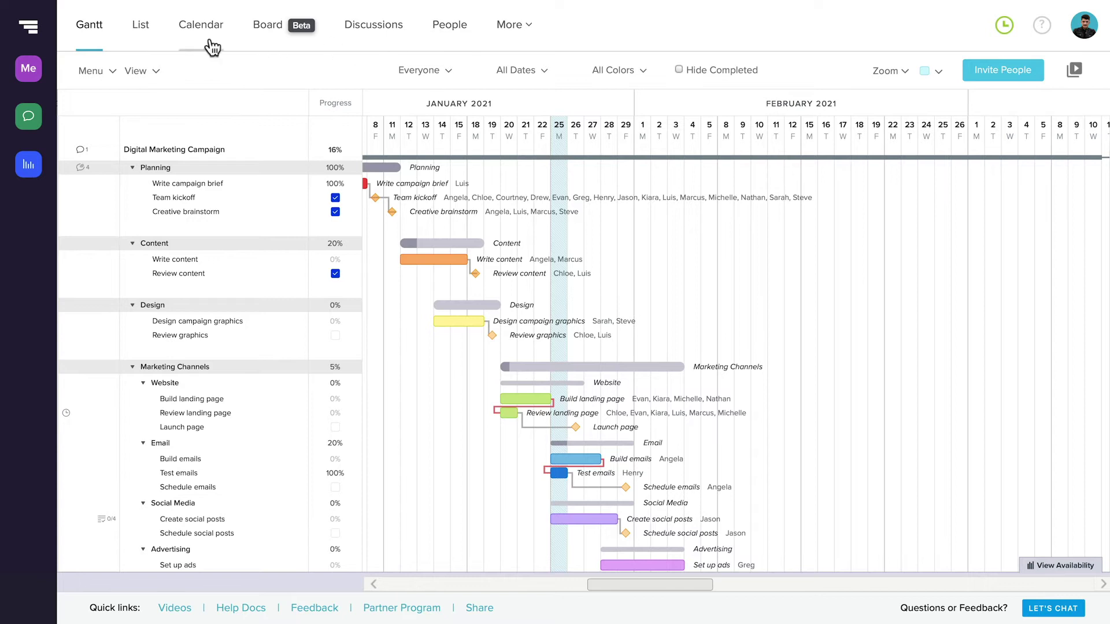
# Switch the Digital Marketing Campaign project to its List view
pyautogui.click(139, 27)
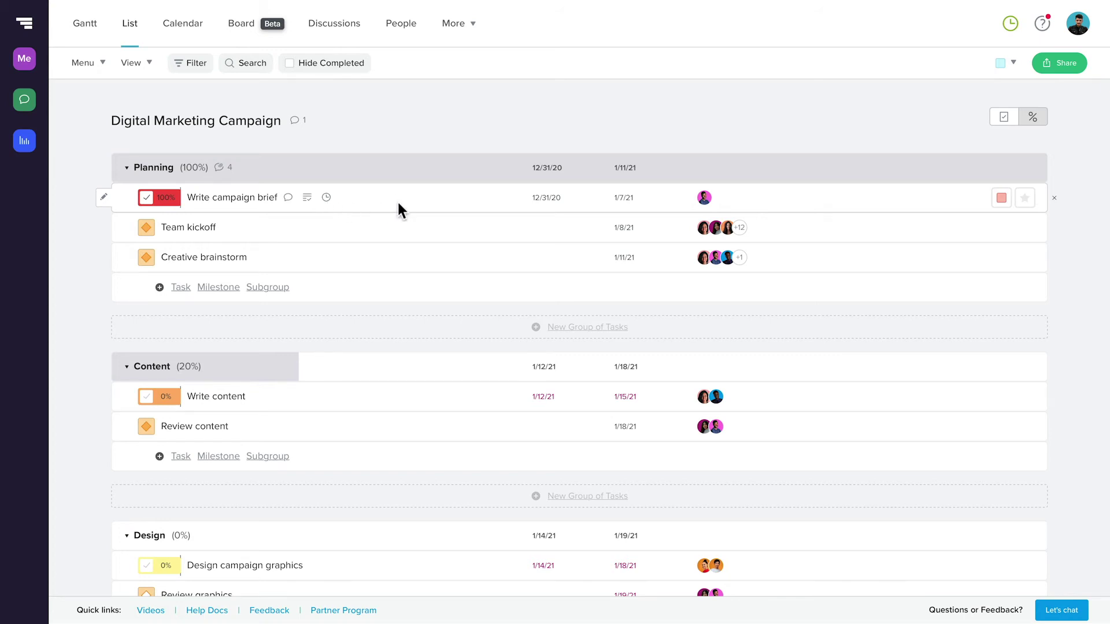
# Move Write campaign brief into the Content group and mark Write content complete
pyautogui.moveTo(396, 199); pyautogui.dragTo(368, 374)
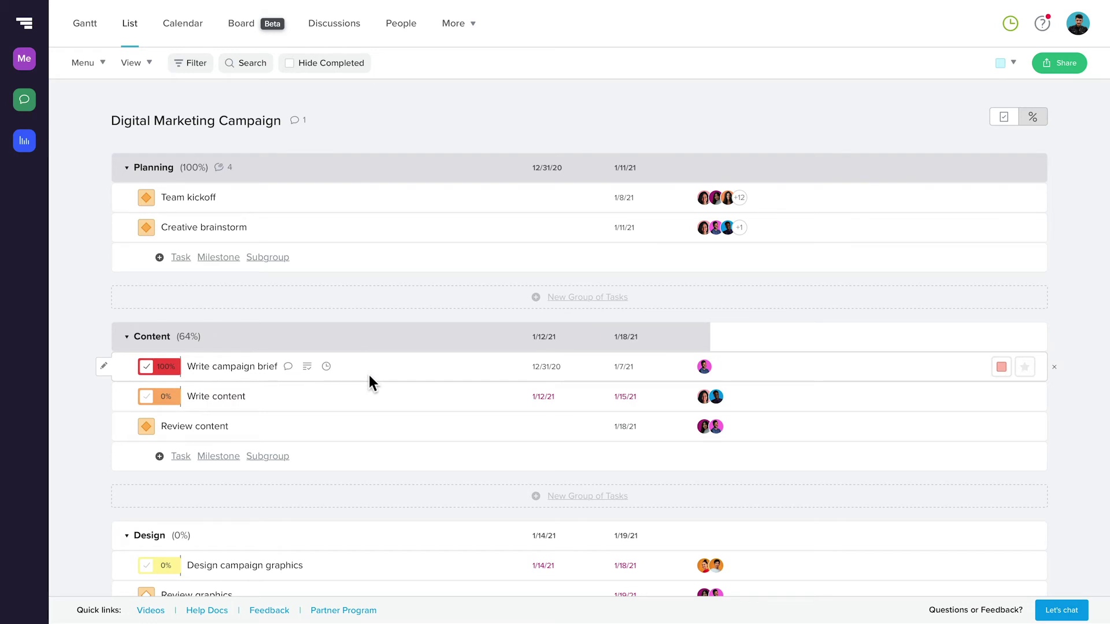
pyautogui.click(145, 396)
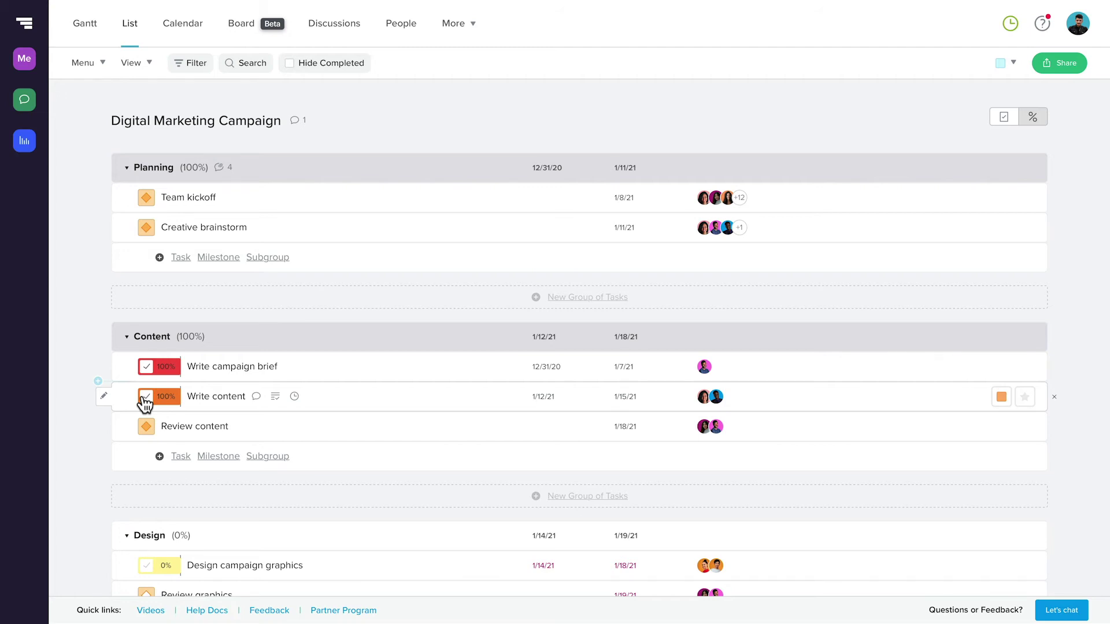
pyautogui.click(203, 27)
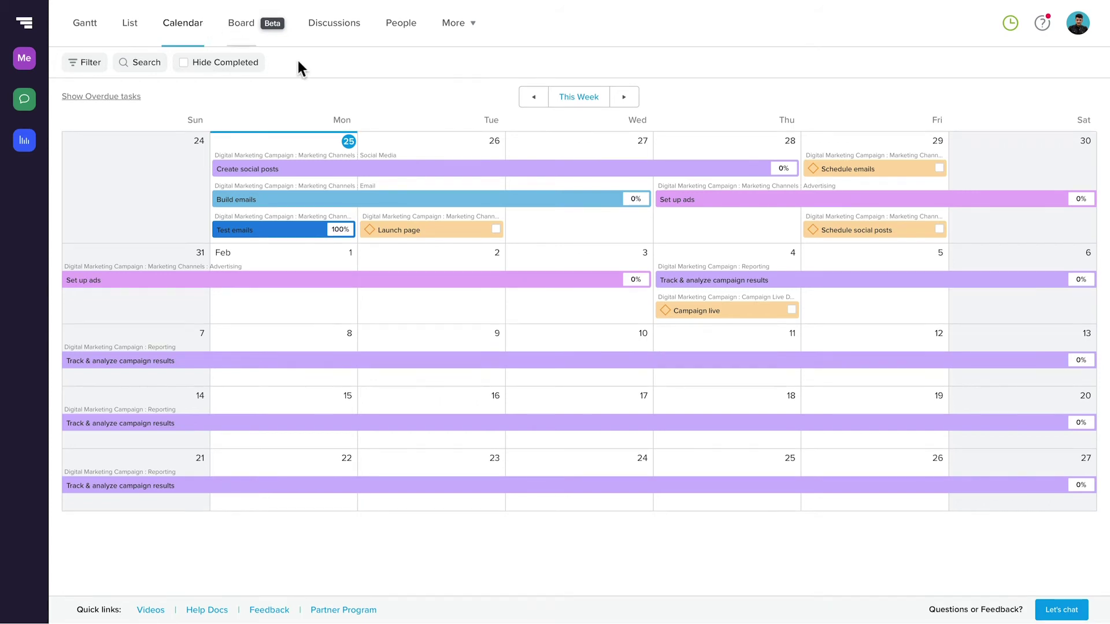
# Browse the calendar to February and back, return to This Week, and preview Create social posts
pyautogui.click(624, 98)
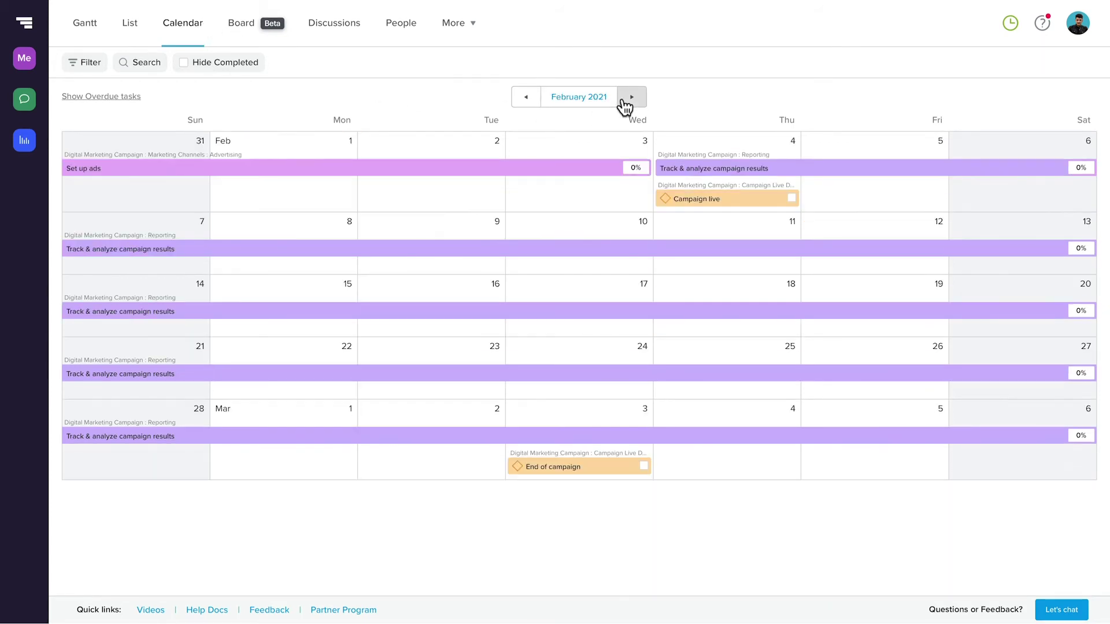
pyautogui.click(531, 104)
pyautogui.click(584, 98)
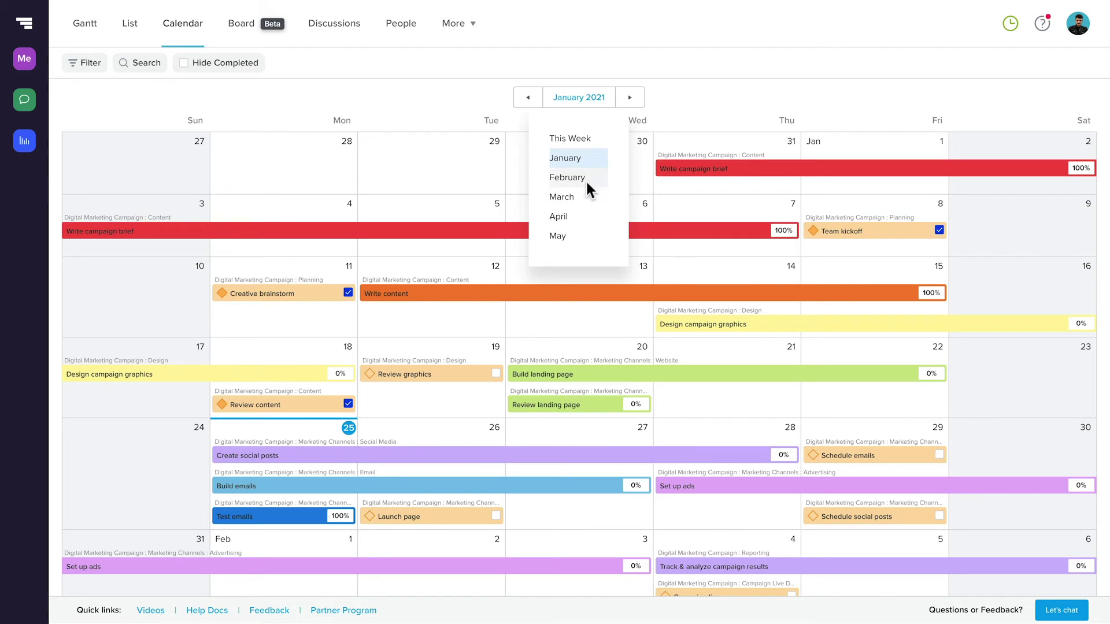
pyautogui.click(581, 138)
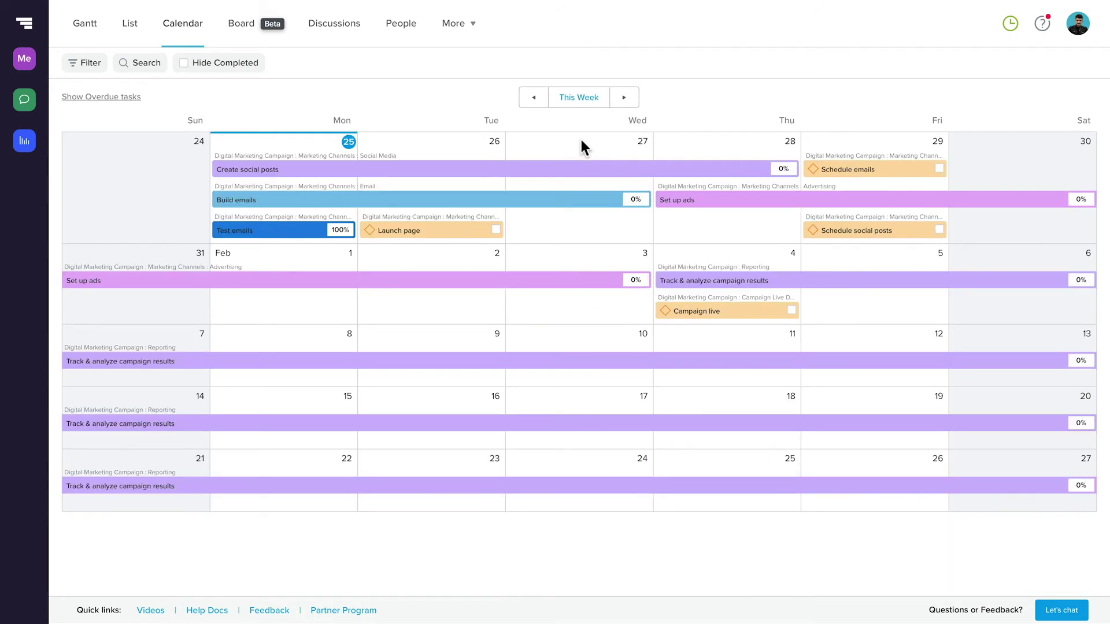
pyautogui.click(567, 176)
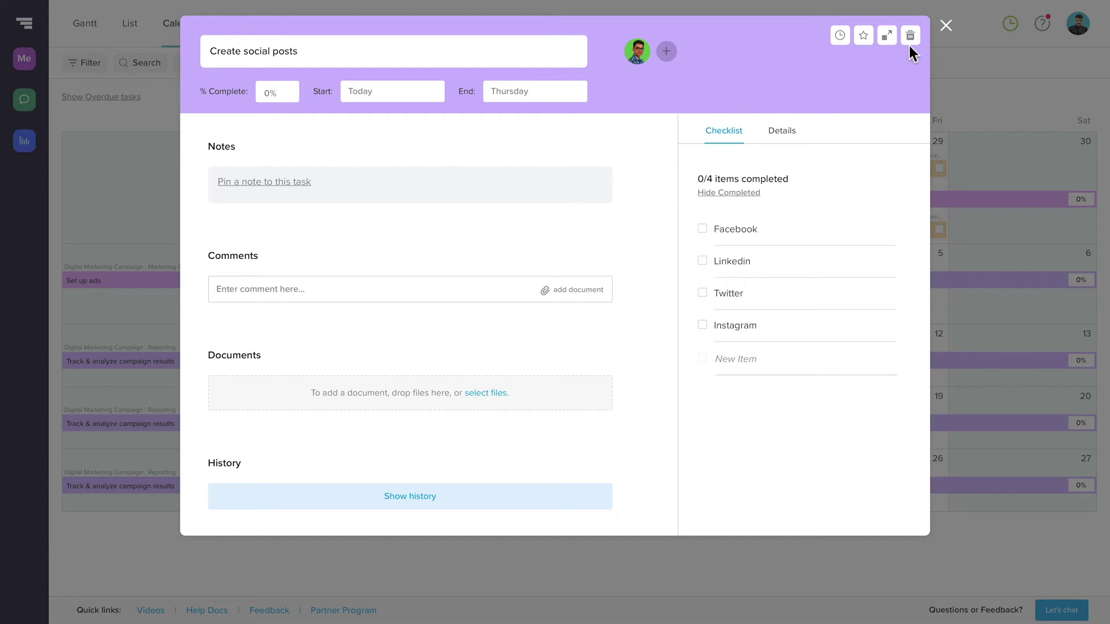
pyautogui.click(945, 28)
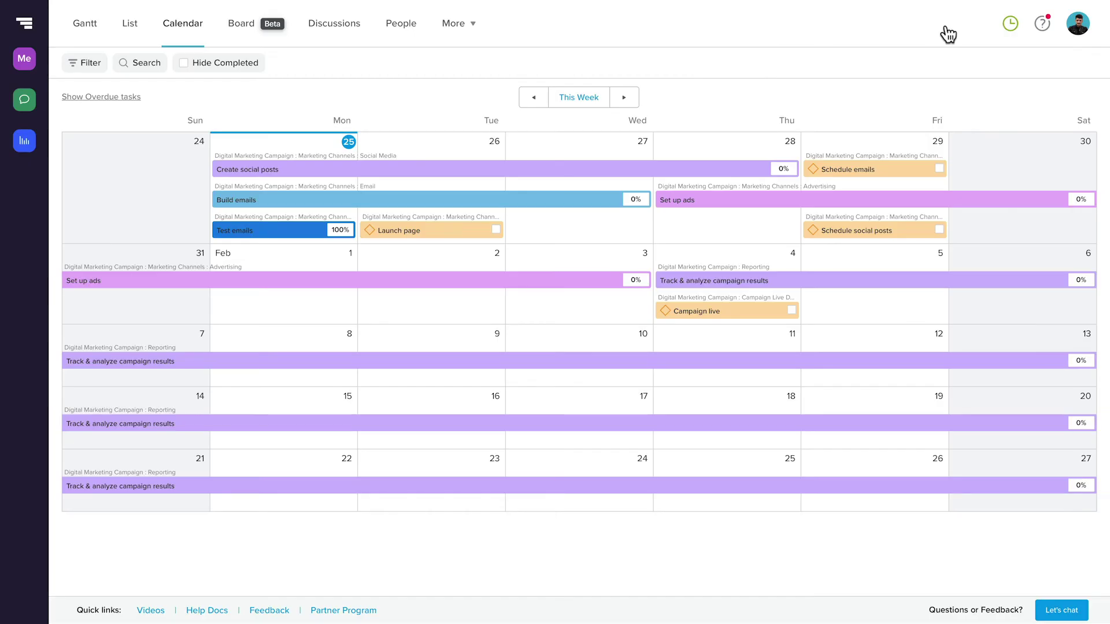
# Filter the calendar to show only tasks assigned to Me
pyautogui.click(90, 68)
pyautogui.click(89, 190)
pyautogui.click(709, 147)
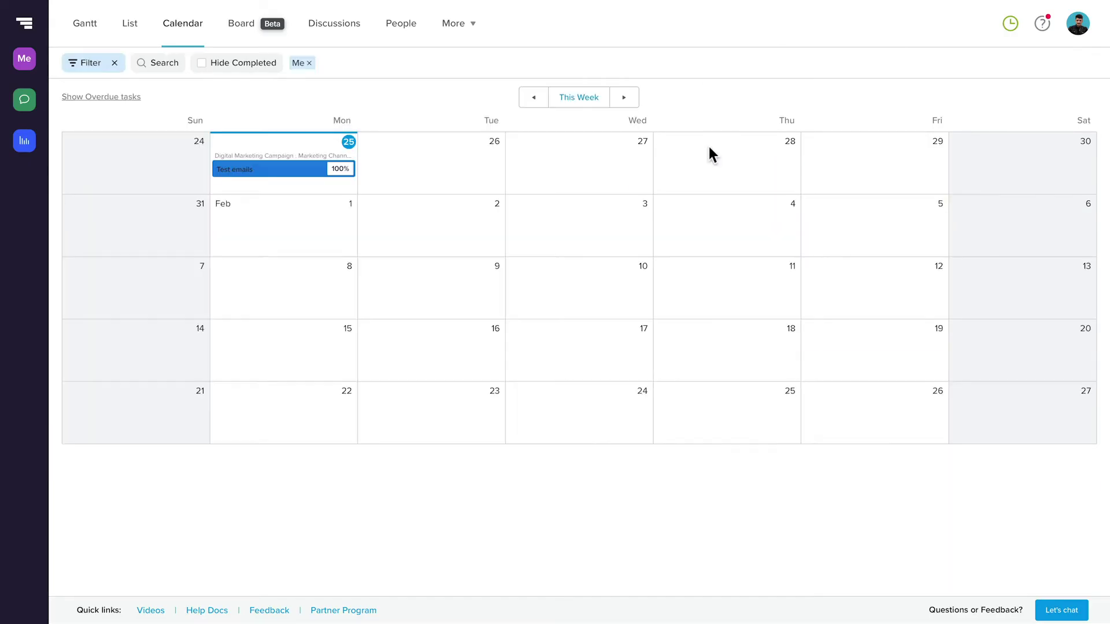
pyautogui.click(247, 33)
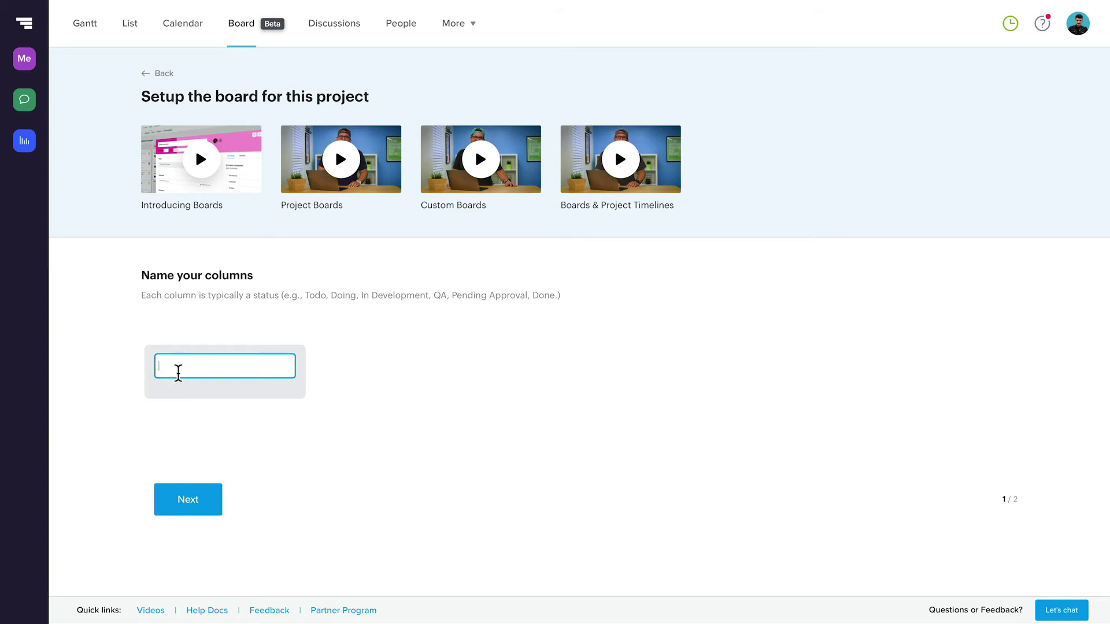
# Name the board's status columns todo, doing and done
pyautogui.write('todo')
pyautogui.press('Return')
pyautogui.write('doing')
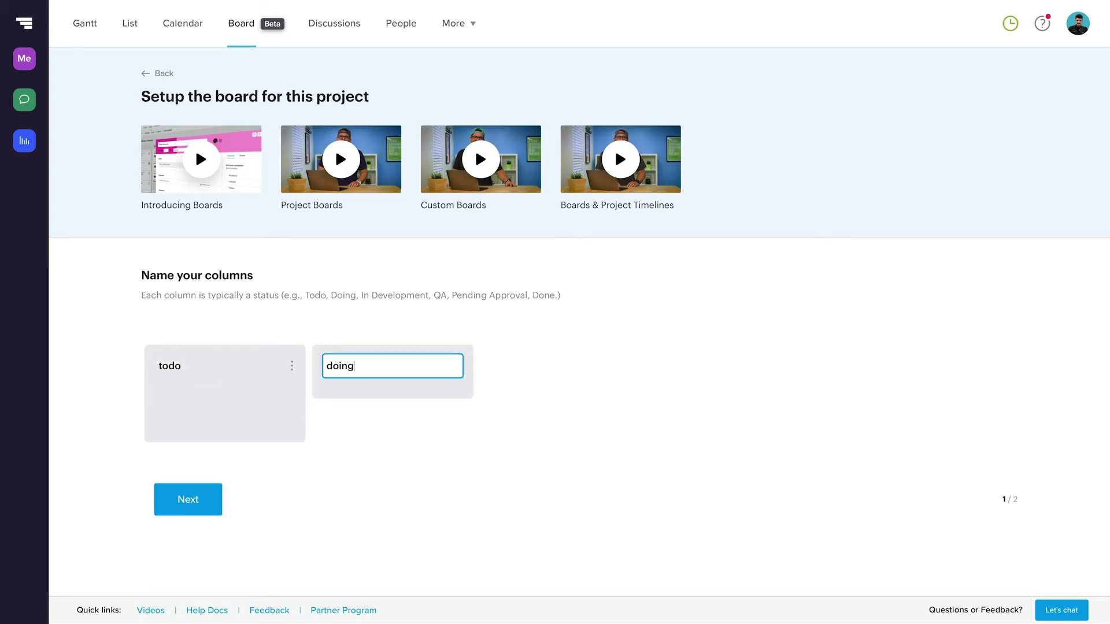
pyautogui.press('Return')
pyautogui.write('done')
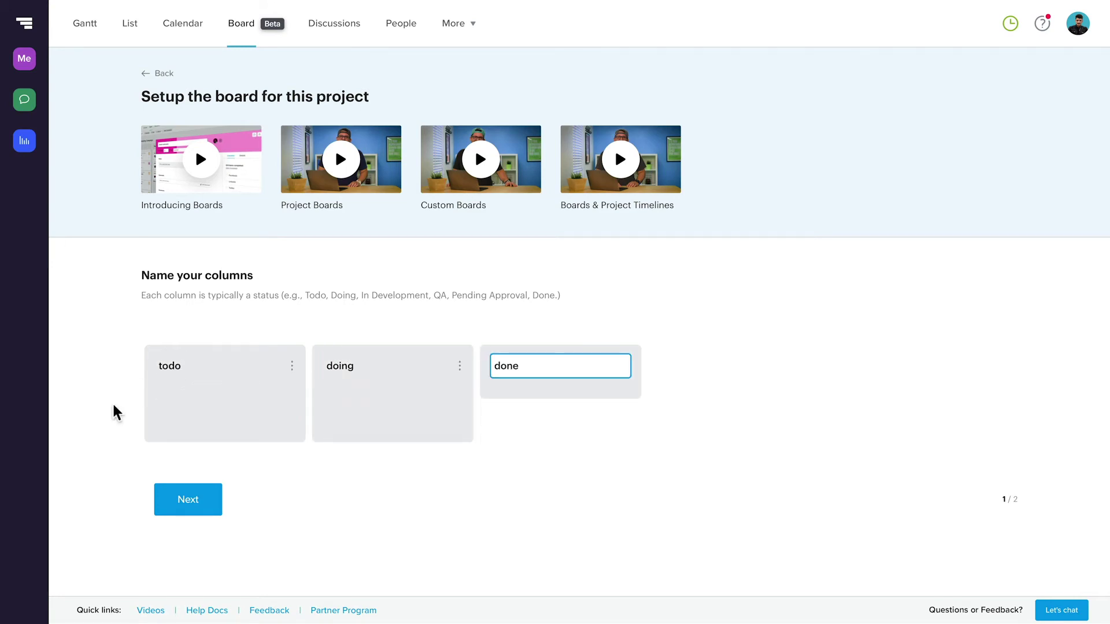
pyautogui.click(186, 499)
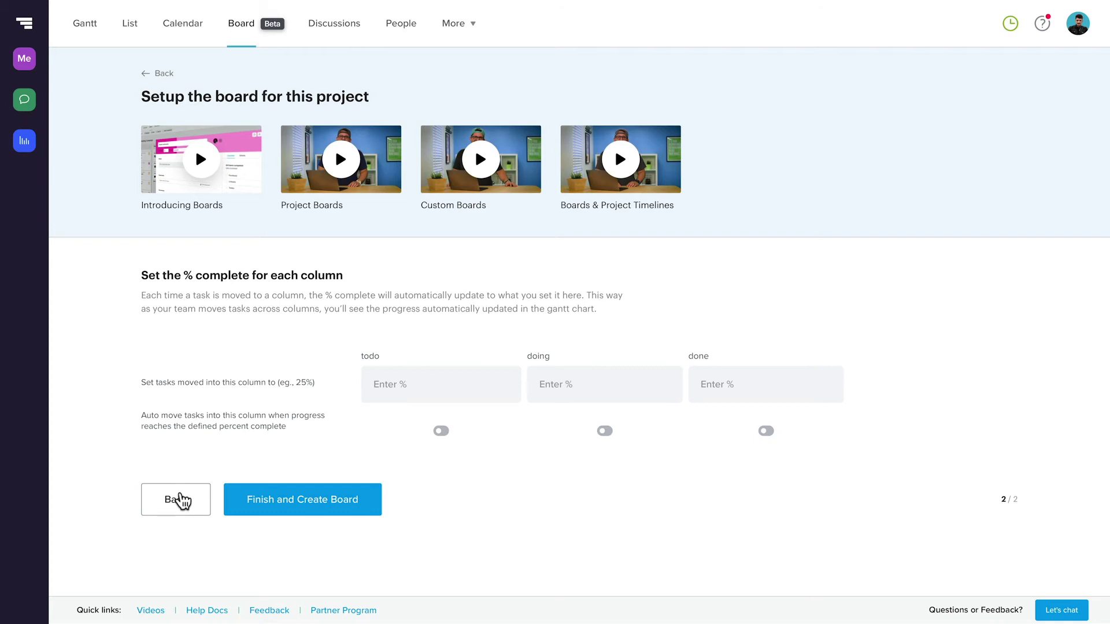
# Set the columns to 0%, 50% and 100% complete and create the board
pyautogui.click(388, 392)
pyautogui.write('0')
pyautogui.press('Tab')
pyautogui.write('50')
pyautogui.press('Tab')
pyautogui.write('100')
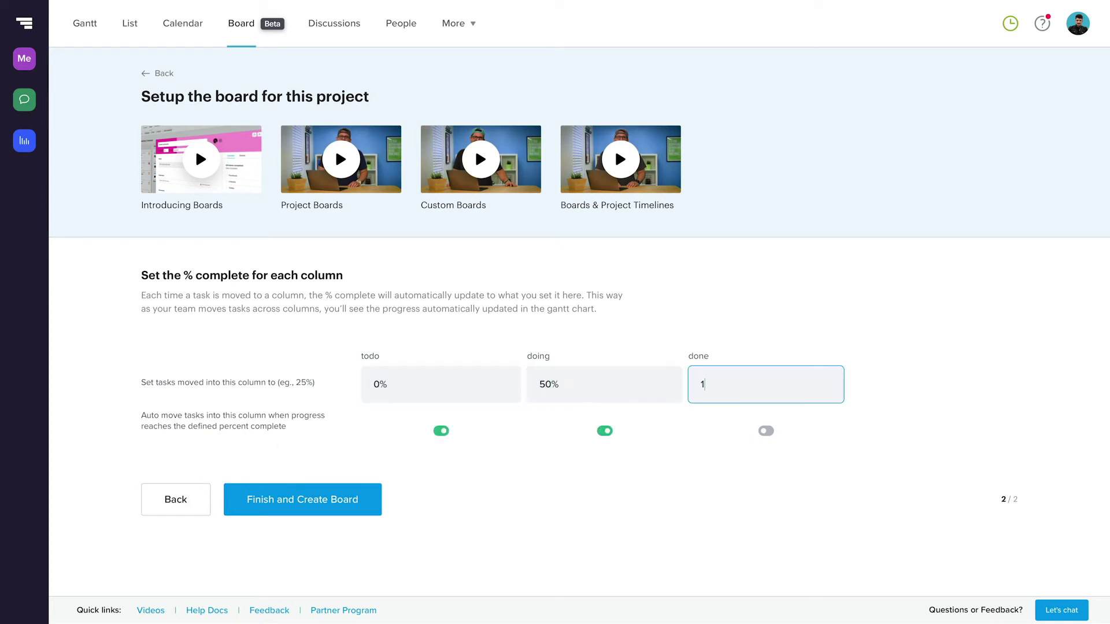
pyautogui.press('Tab')
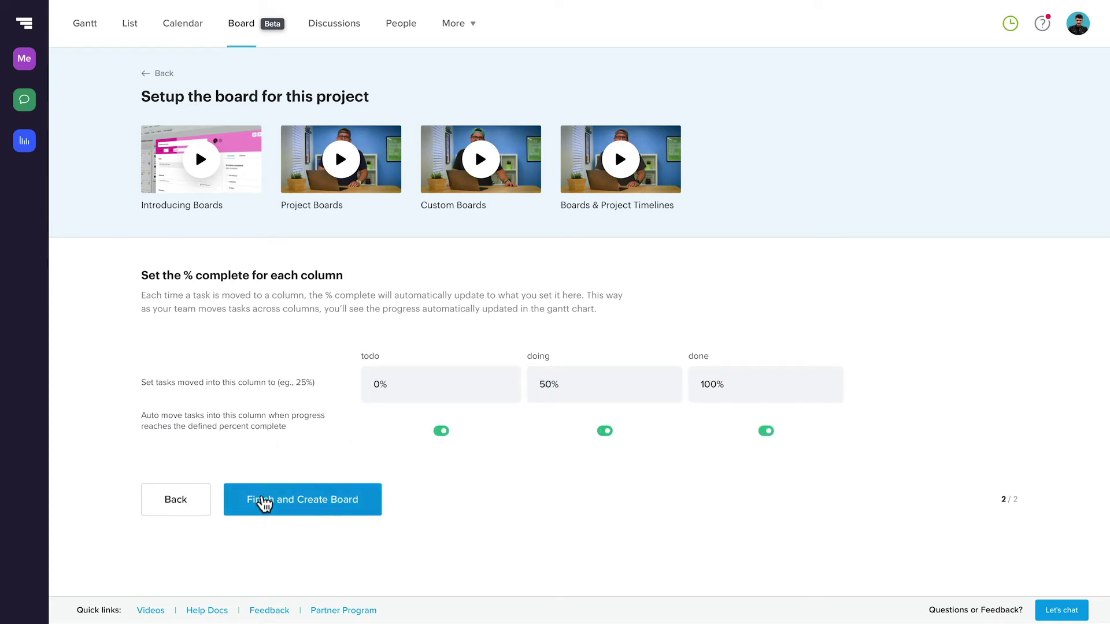
pyautogui.click(263, 503)
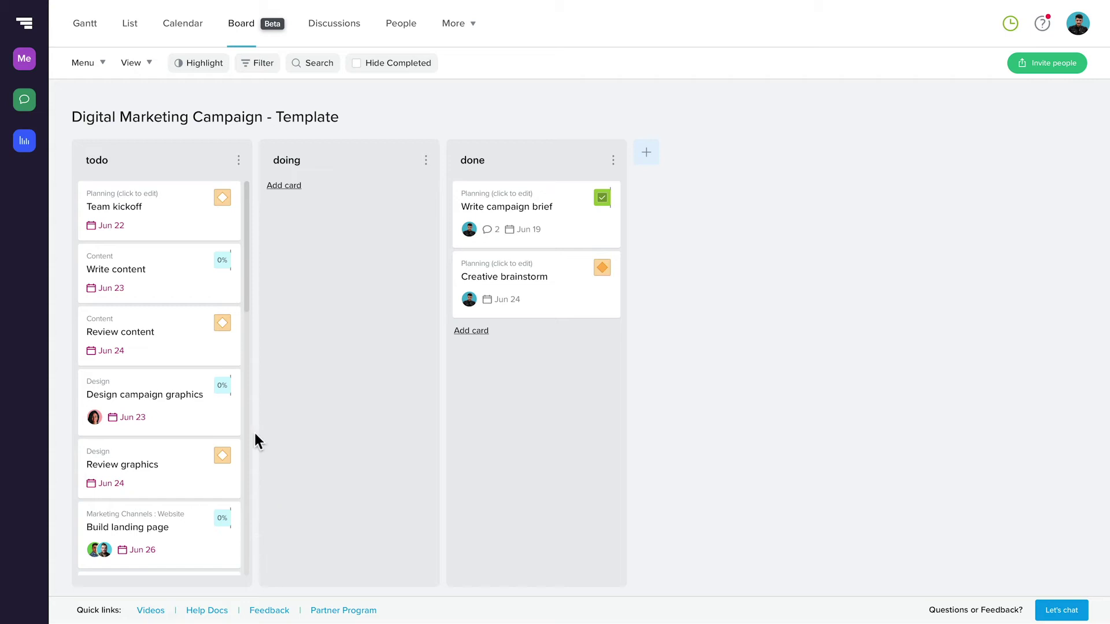
# Mark Team kickoff completed so it lands in done, and drag Write content into doing
pyautogui.click(163, 210)
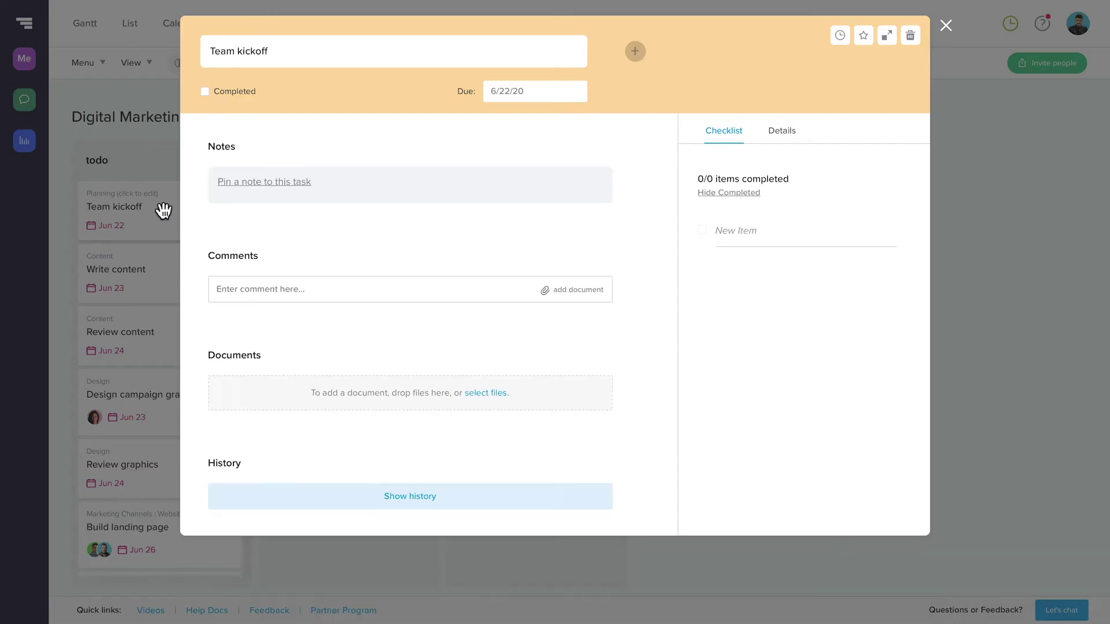
pyautogui.click(204, 92)
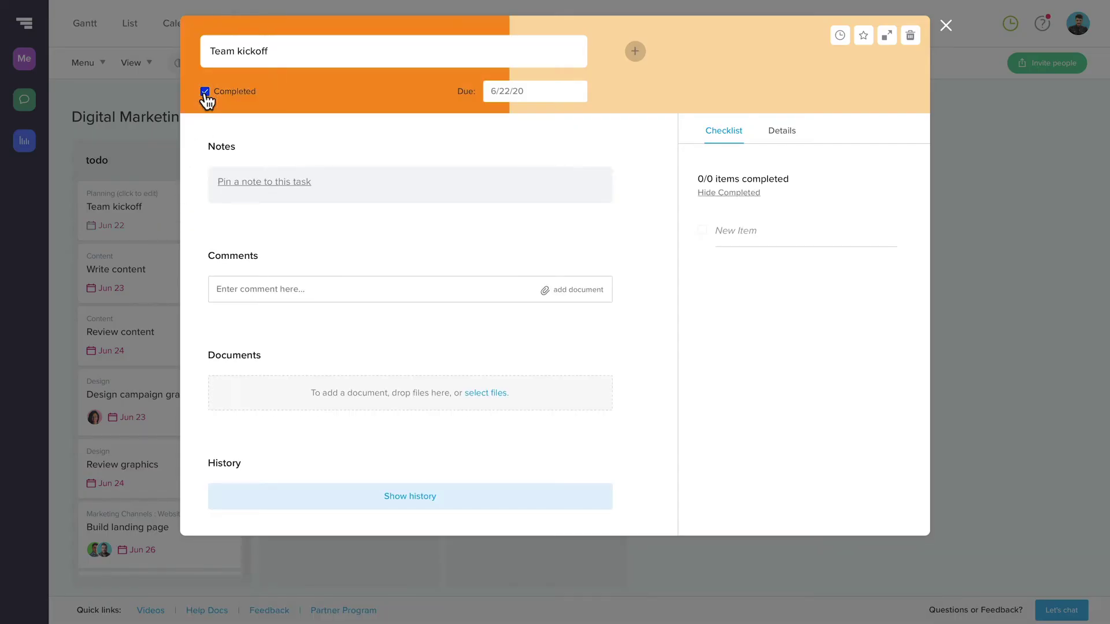
pyautogui.click(945, 25)
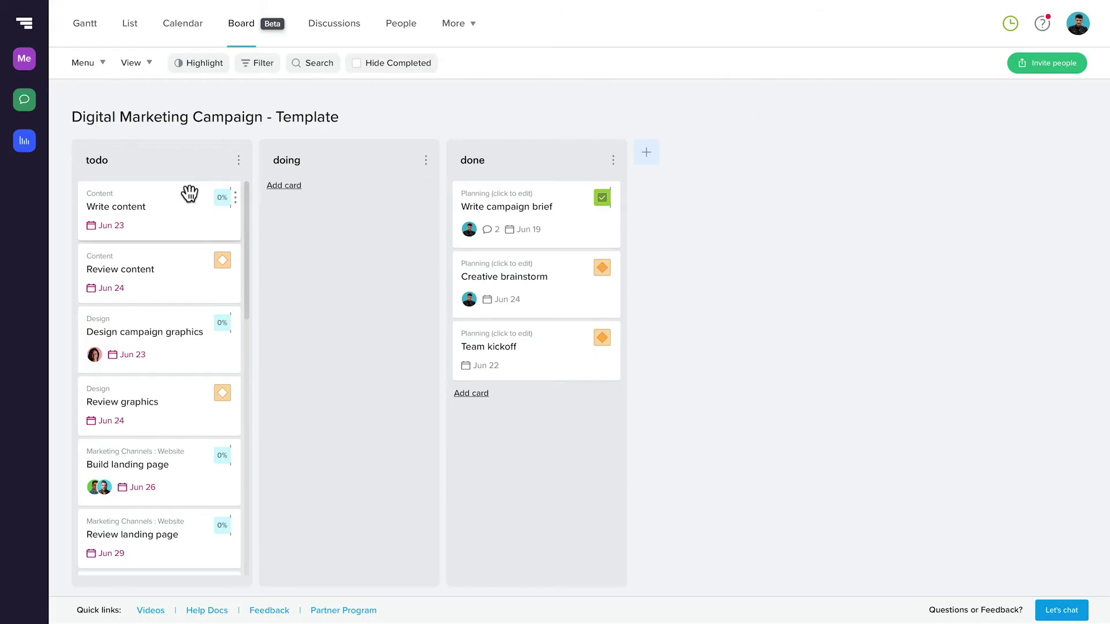
pyautogui.moveTo(189, 193); pyautogui.dragTo(355, 215)
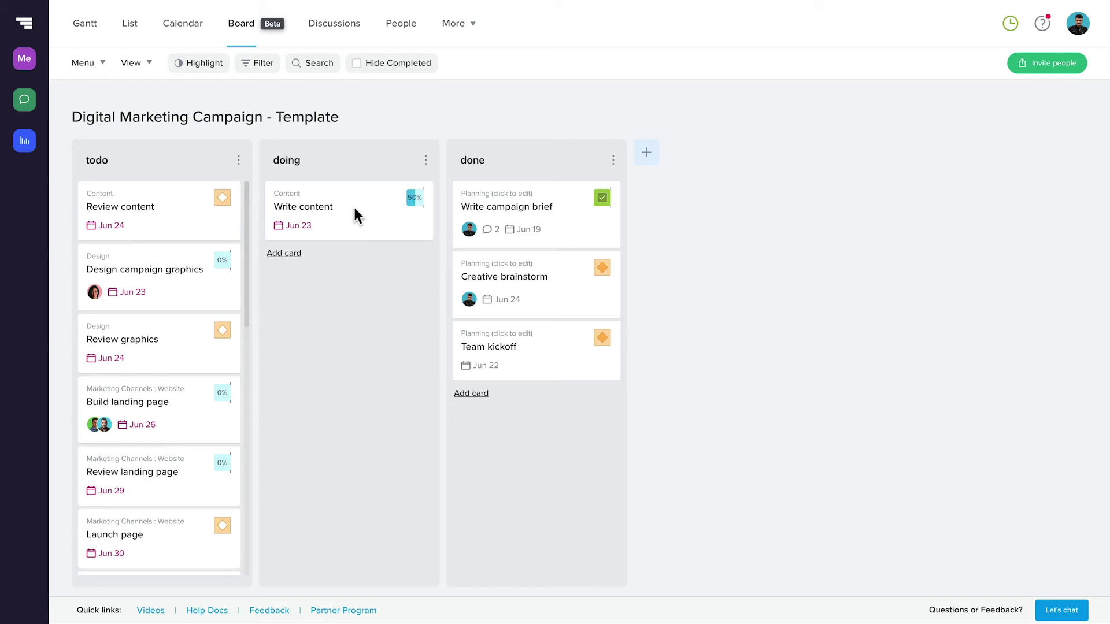
pyautogui.click(24, 58)
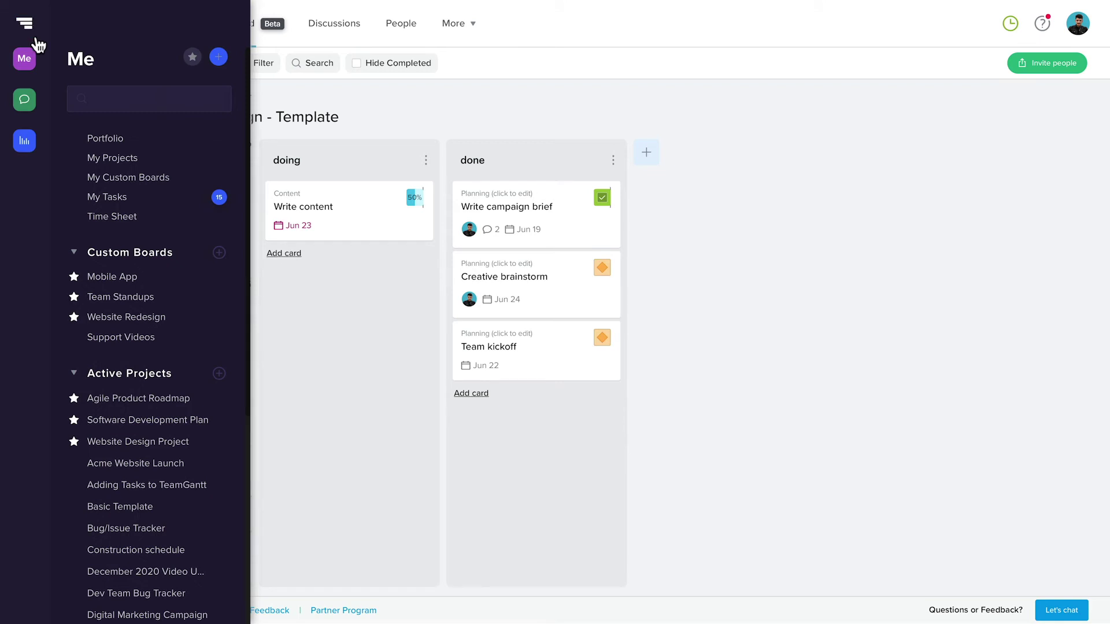
# Open My Tasks, step through tomorrow and yesterday, then jump back to Today
pyautogui.click(113, 199)
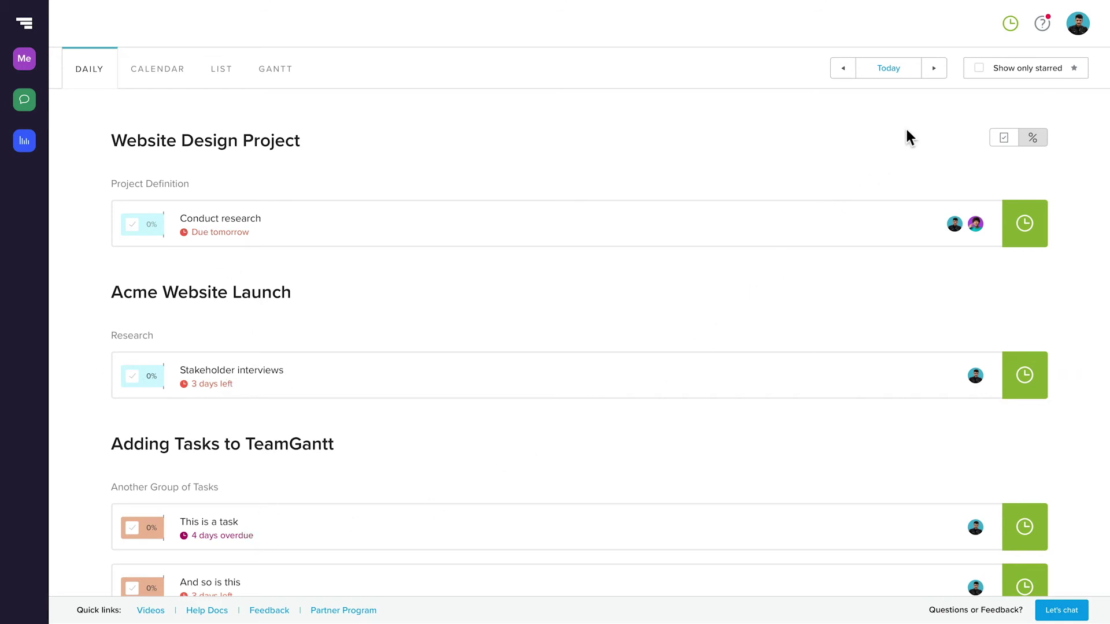
pyautogui.click(936, 72)
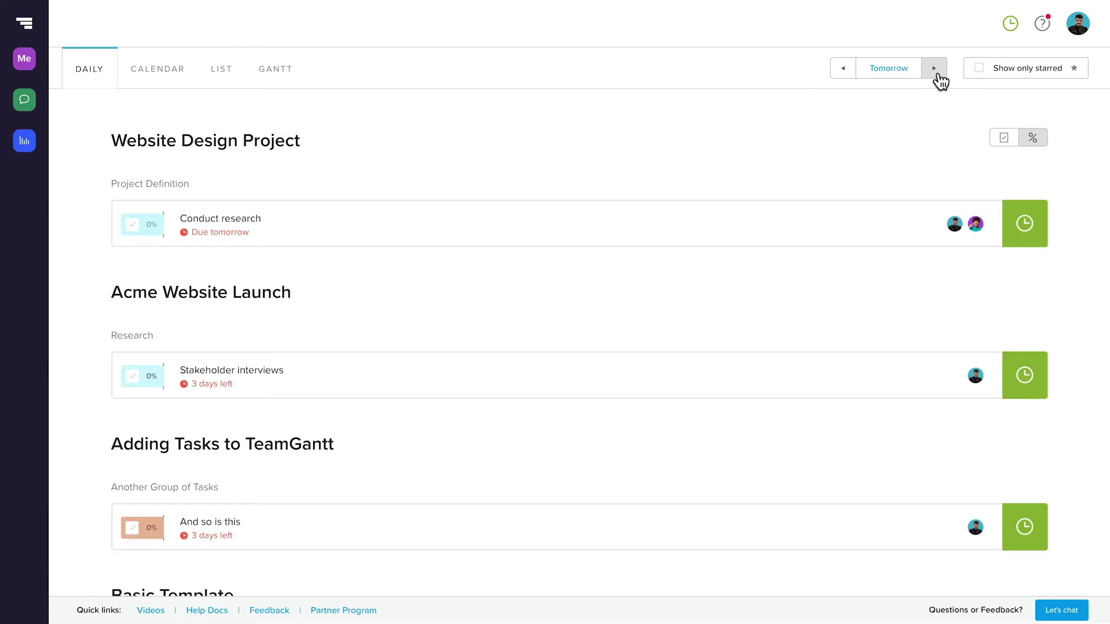
pyautogui.click(844, 76)
pyautogui.click(844, 77)
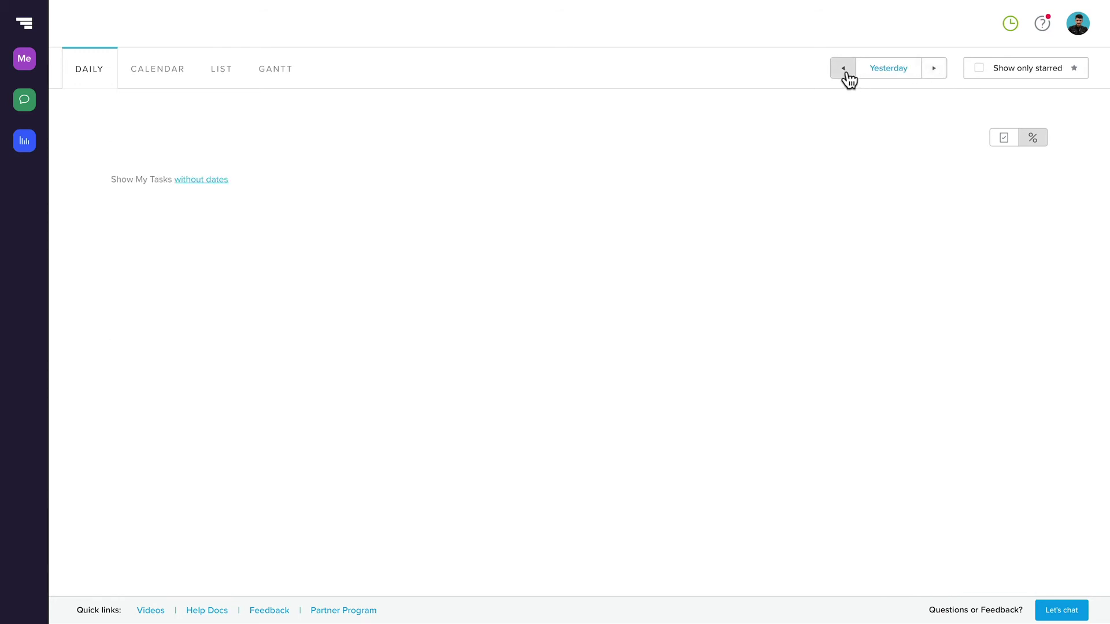
pyautogui.click(885, 69)
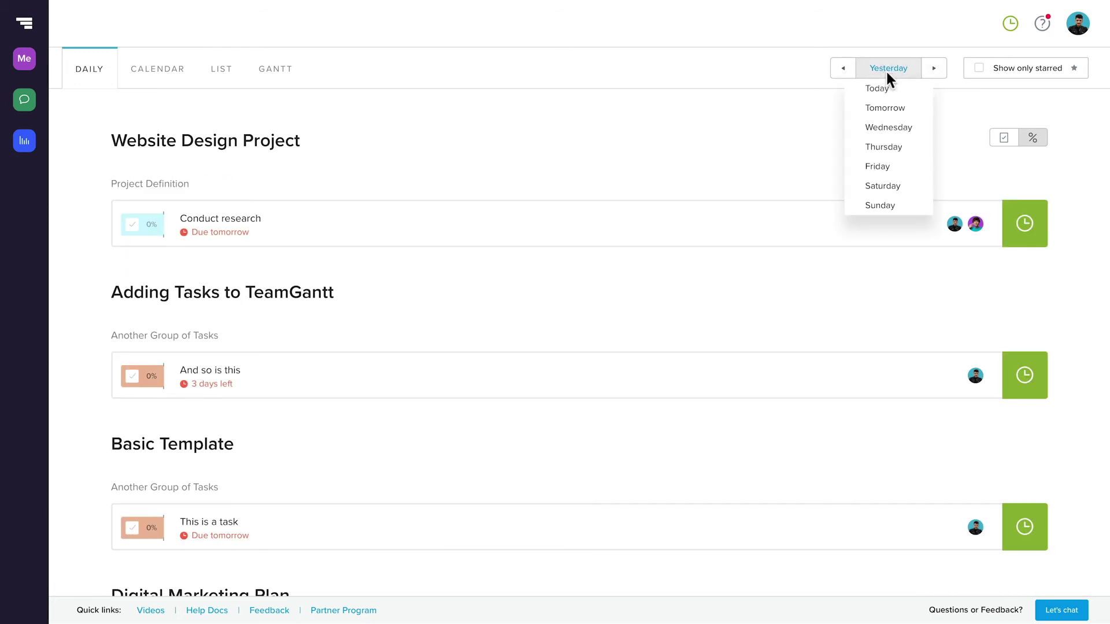
pyautogui.click(884, 89)
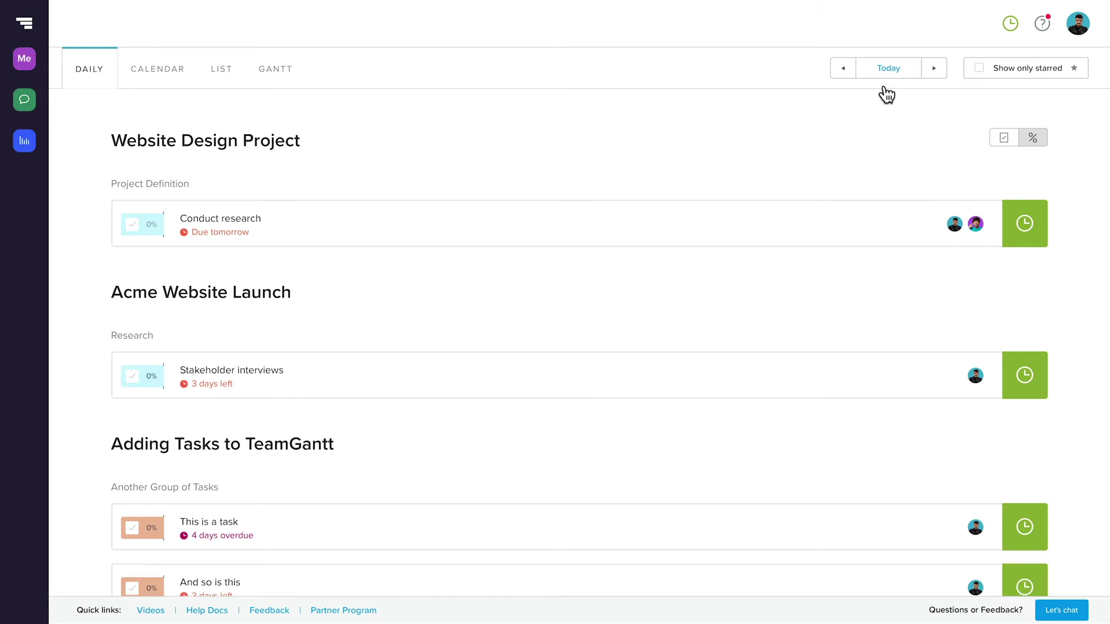
# Set Stakeholder interviews to 100% and This is a task to 50%, and start its timer
pyautogui.click(151, 381)
pyautogui.scroll(-1, 195, 431)
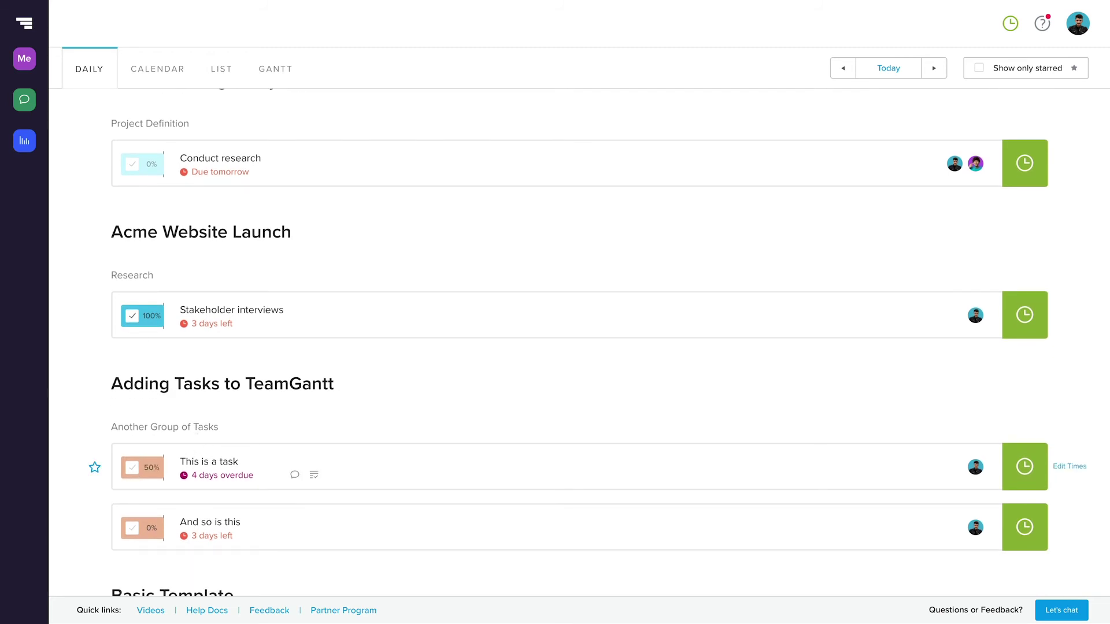
pyautogui.click(143, 467)
pyautogui.click(1024, 466)
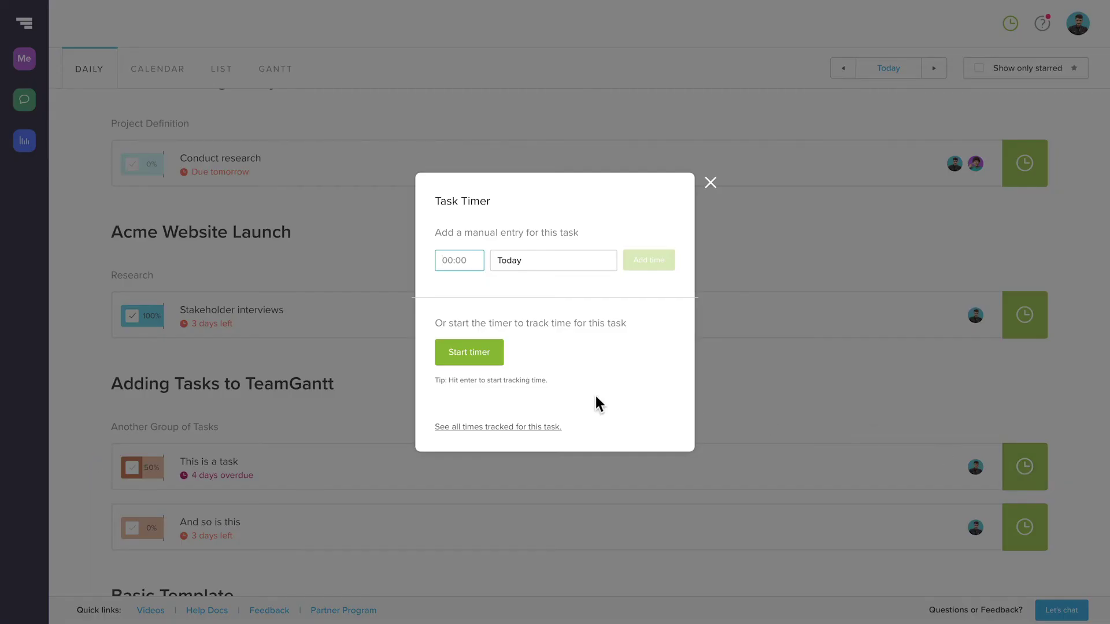
pyautogui.click(487, 359)
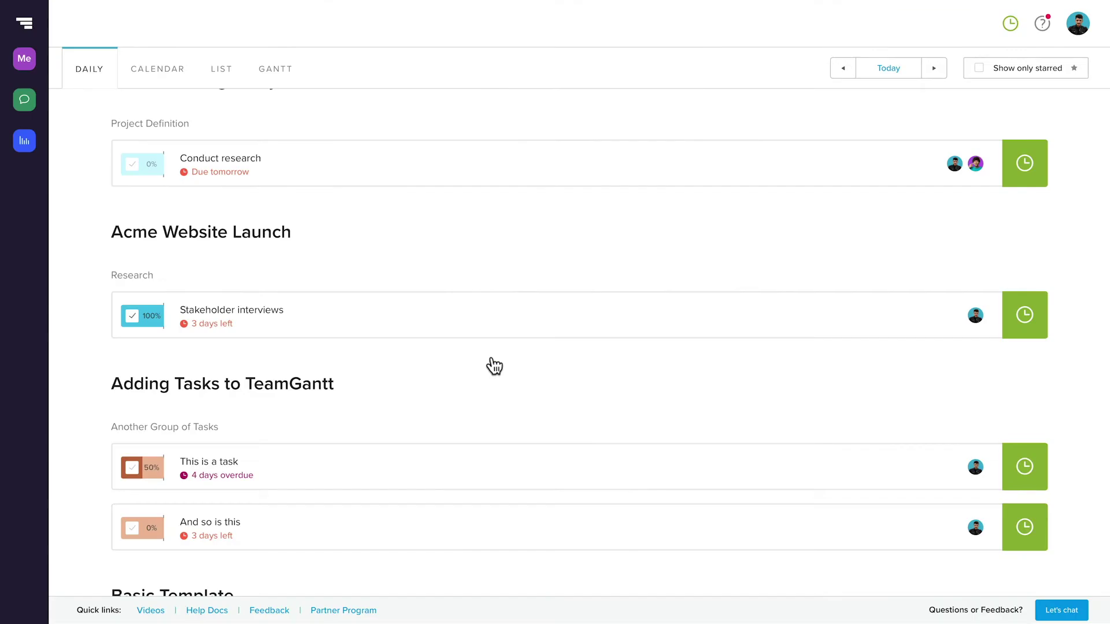
# Star Stakeholder interviews, This is a task and And so is this task, then show only starred
pyautogui.click(253, 312)
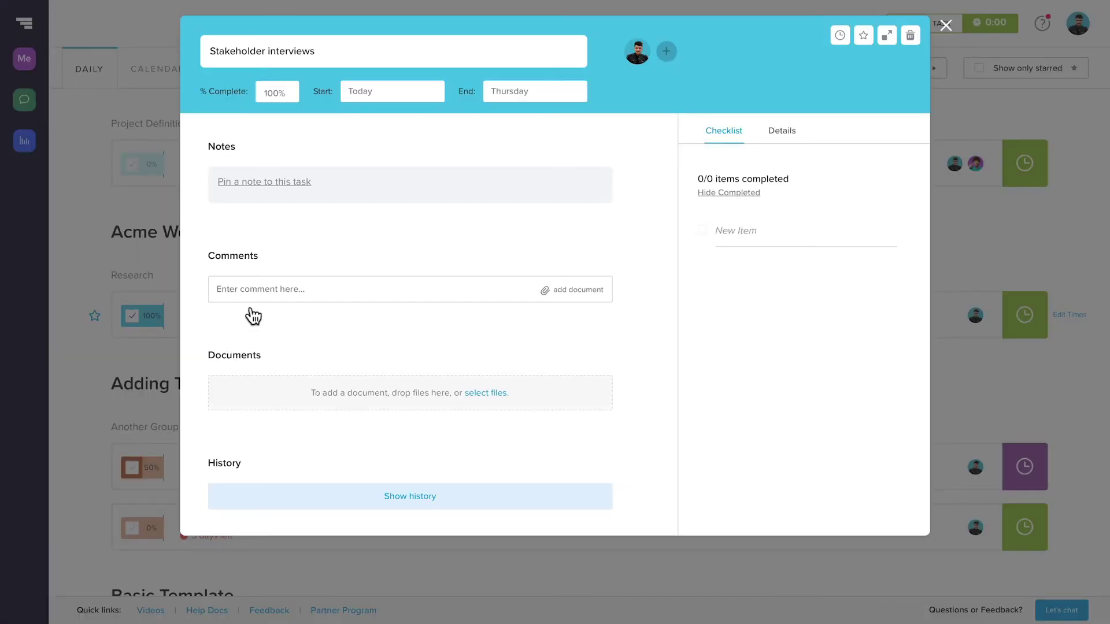
pyautogui.click(946, 26)
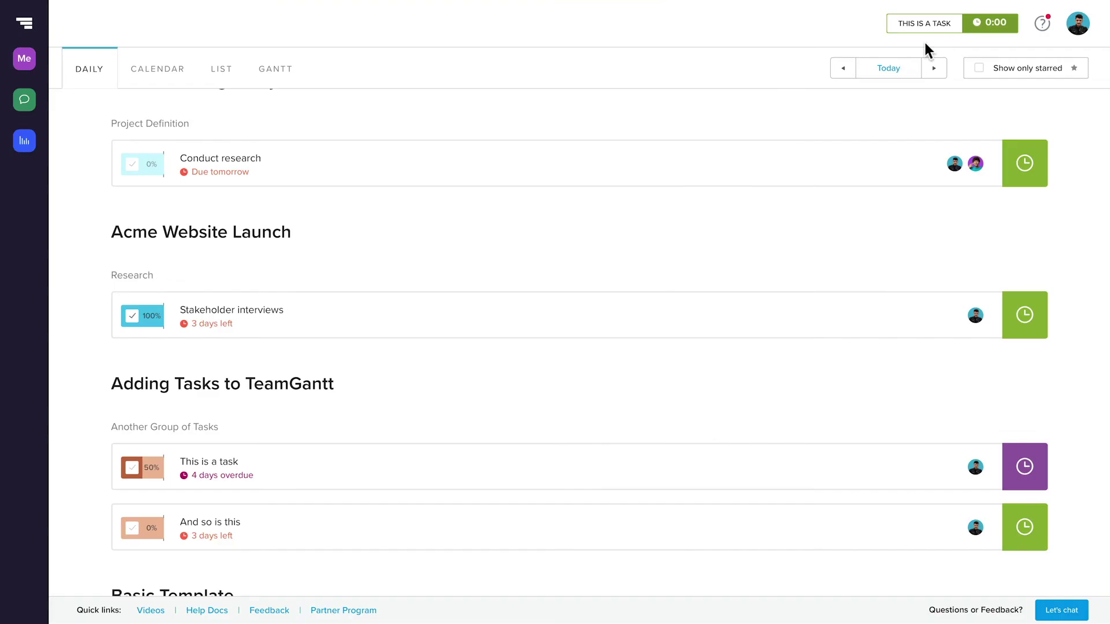
pyautogui.click(94, 316)
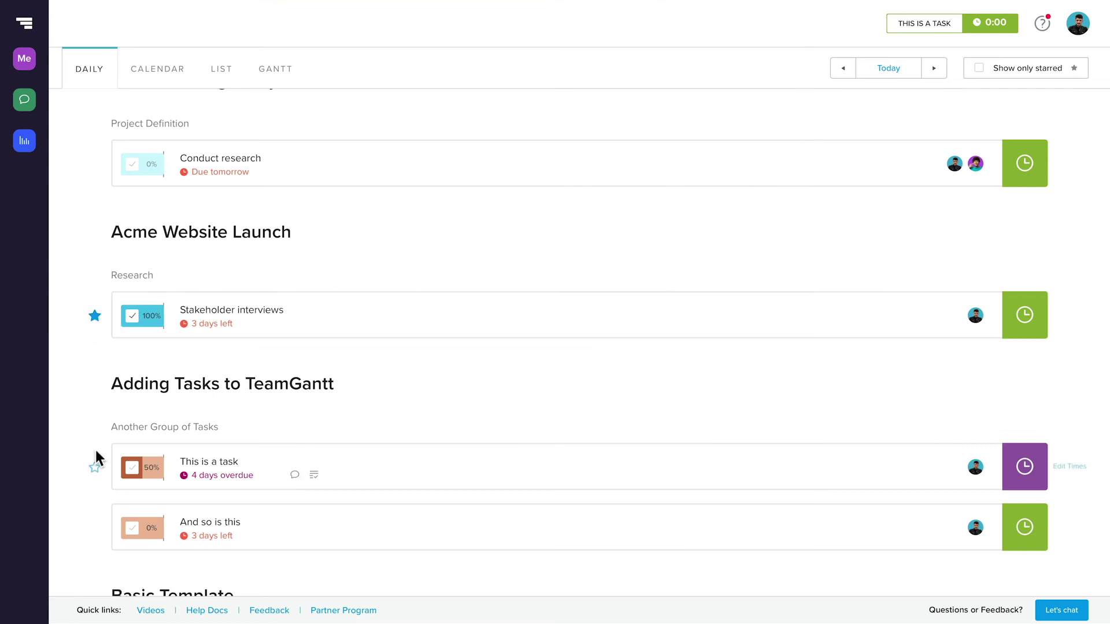
pyautogui.click(95, 467)
pyautogui.click(94, 528)
pyautogui.click(981, 69)
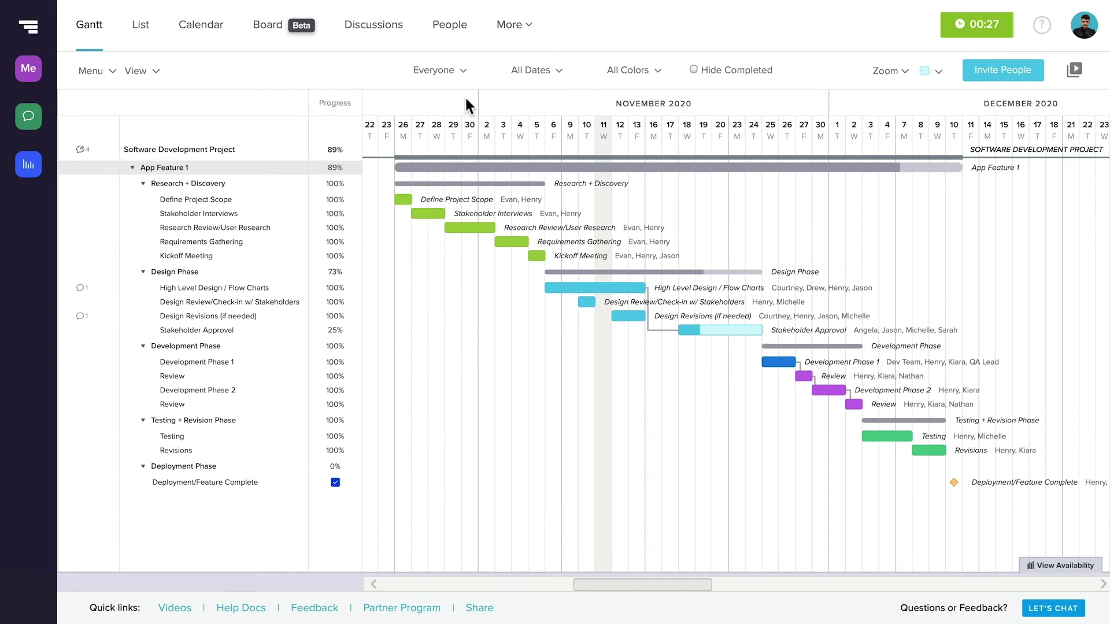
# Save a baseline of the current schedule and show it as gray bars
pyautogui.click(97, 73)
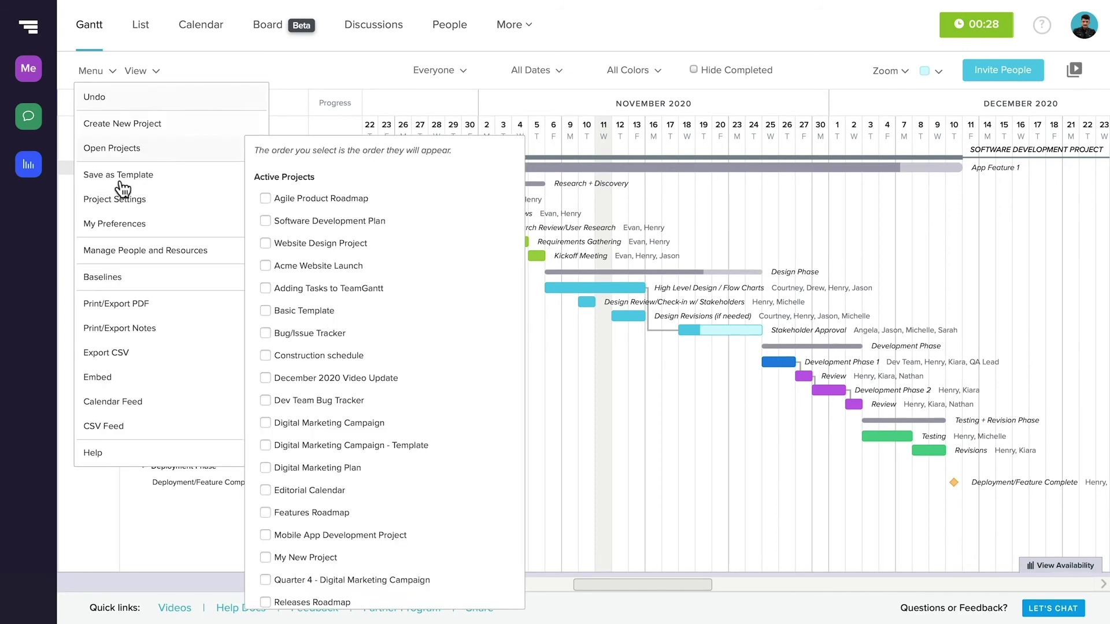
pyautogui.moveTo(117, 281)
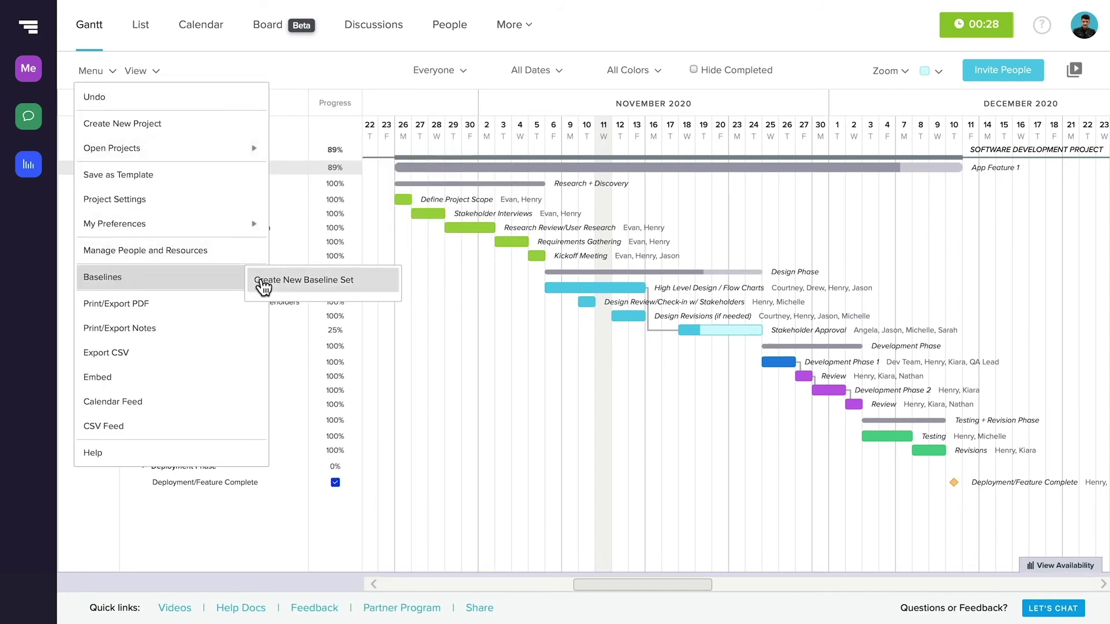
pyautogui.click(263, 283)
pyautogui.click(259, 302)
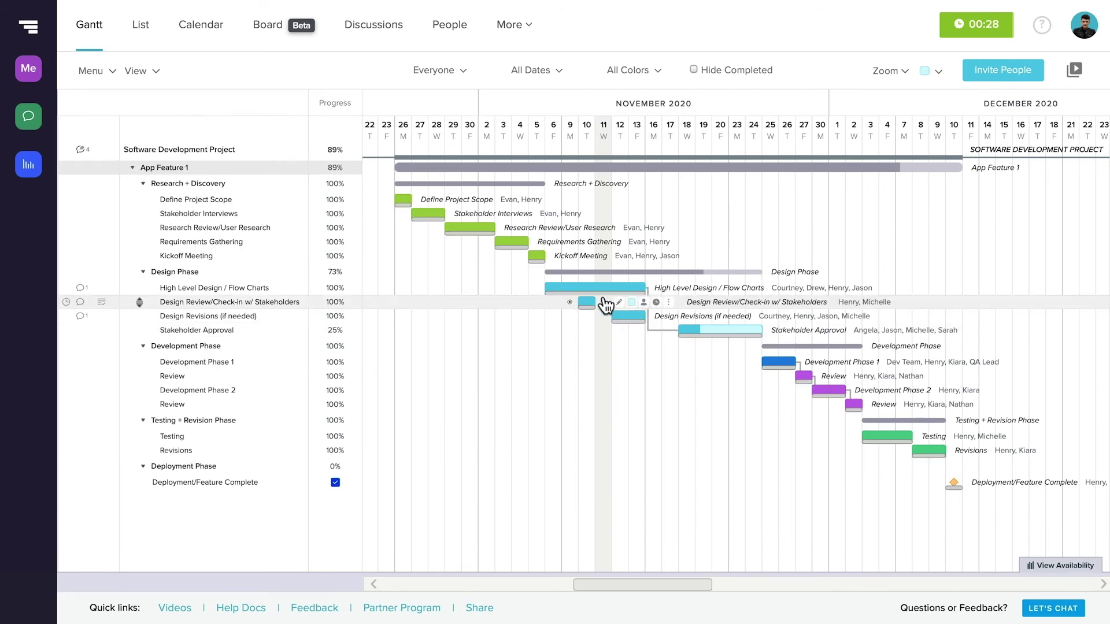
# Move Design Phase about three days later, User Research one day later, and Kickoff Meeting to around Nov 10
pyautogui.moveTo(560, 272); pyautogui.dragTo(610, 272)
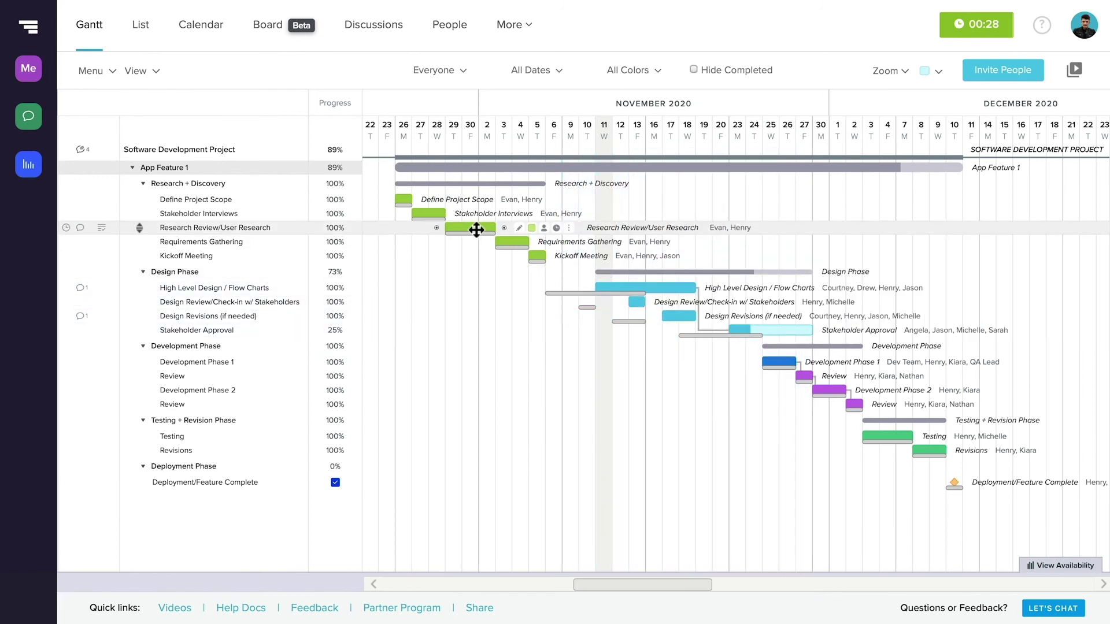
pyautogui.moveTo(478, 228); pyautogui.dragTo(495, 228)
pyautogui.moveTo(558, 255); pyautogui.dragTo(623, 256)
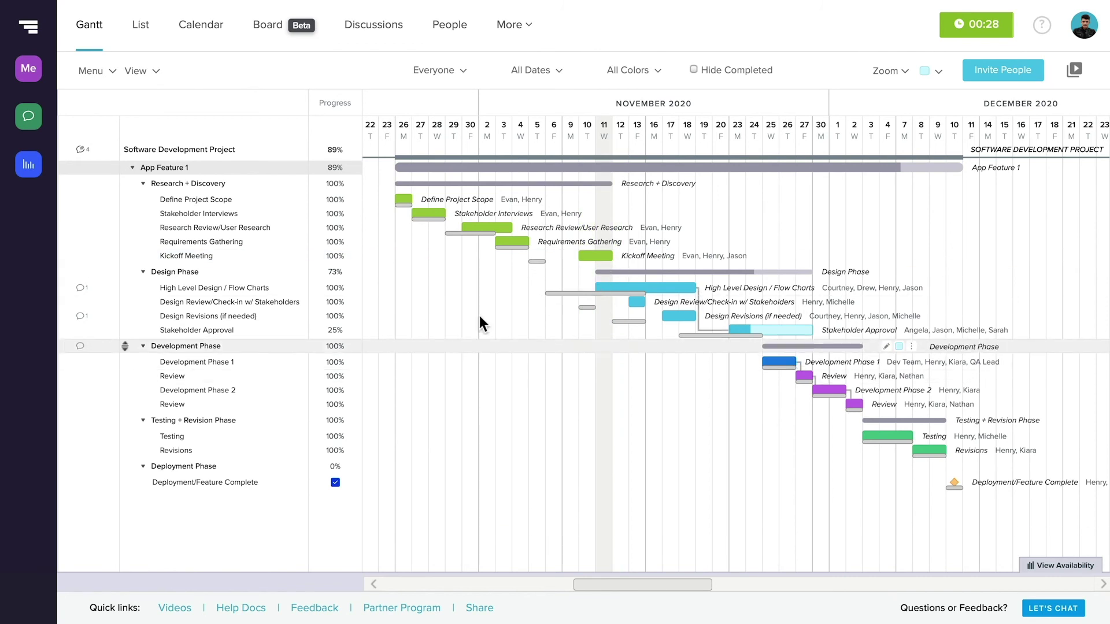
pyautogui.click(93, 71)
pyautogui.moveTo(181, 279)
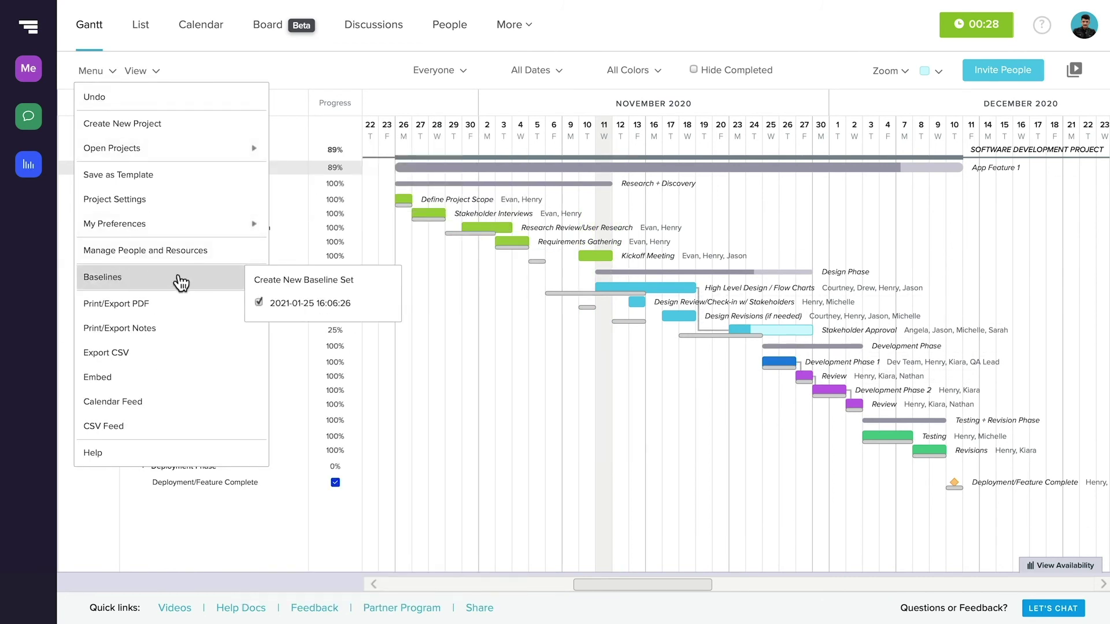
pyautogui.click(260, 281)
pyautogui.click(259, 325)
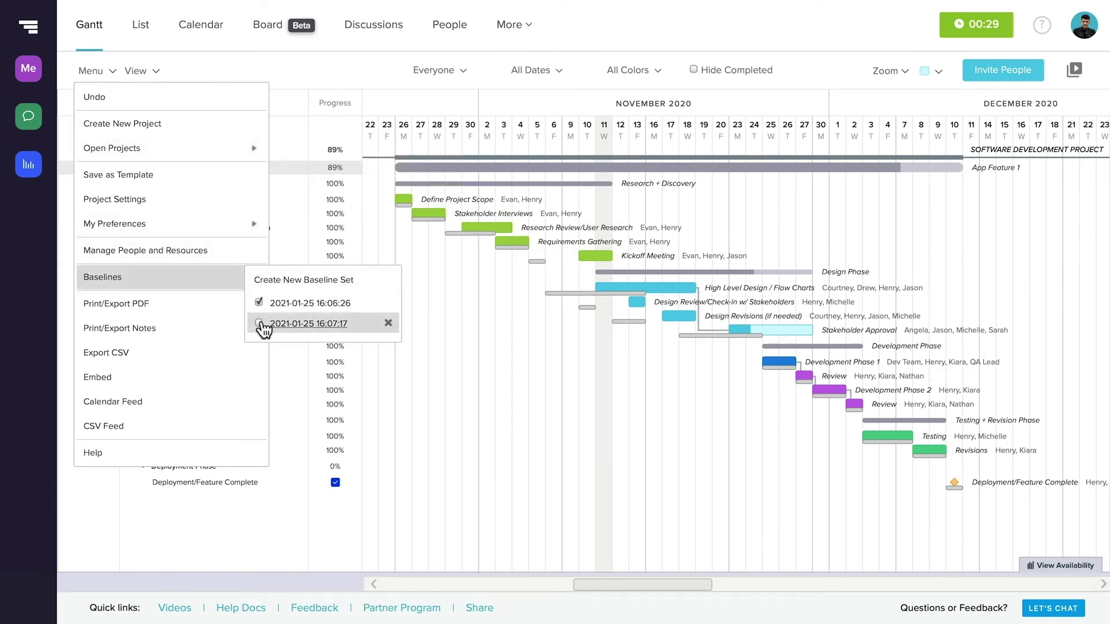